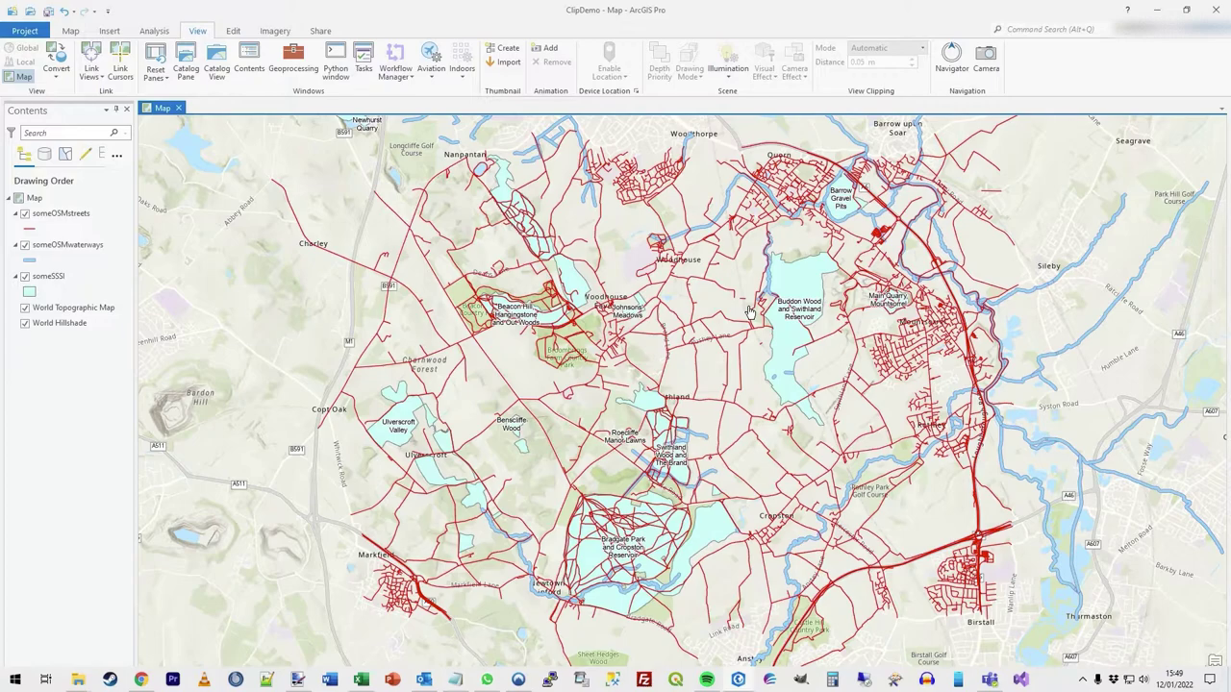
# Inspect the attributes of the Charley Road feature in the someOSMstreets layer near its junction with Beacon Road.
pyautogui.moveTo(716, 317); pyautogui.dragTo(704, 310)
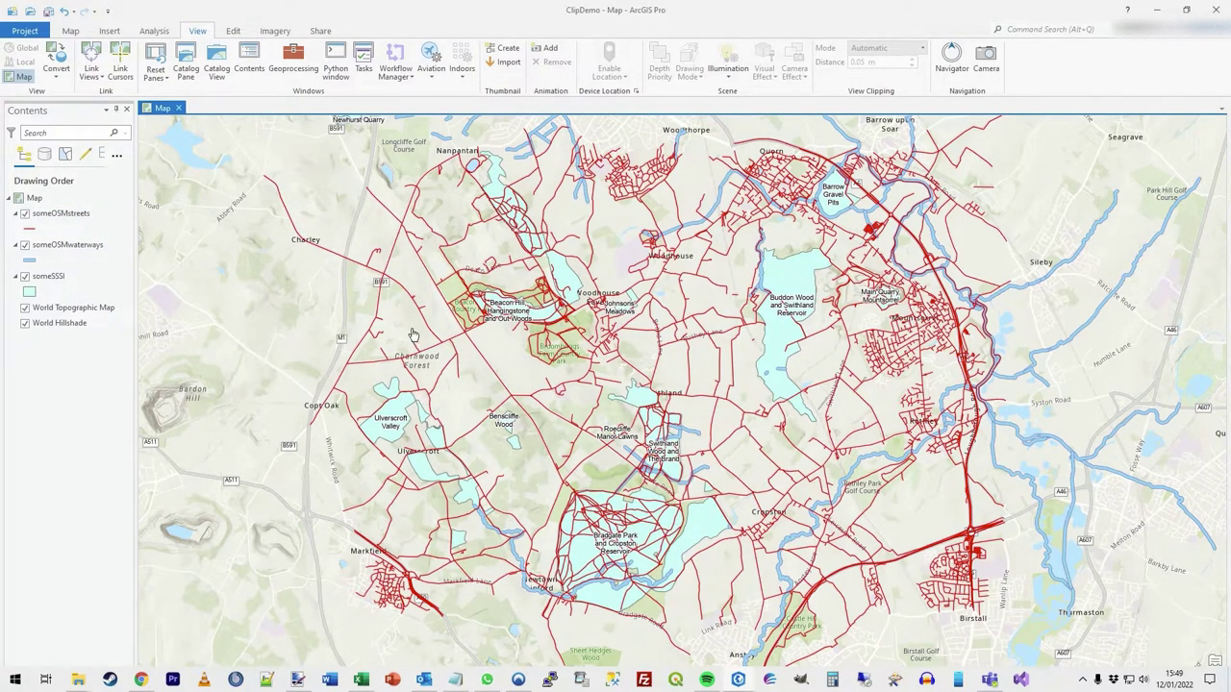
pyautogui.scroll(5, 412, 333)
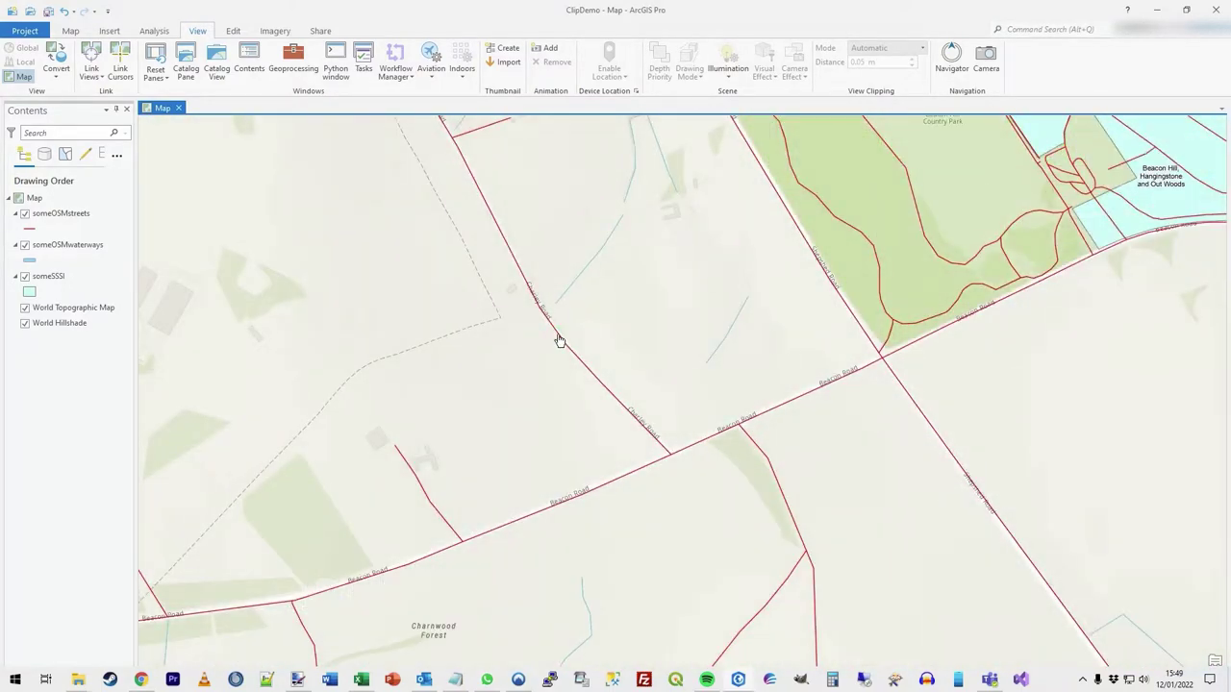
pyautogui.click(72, 32)
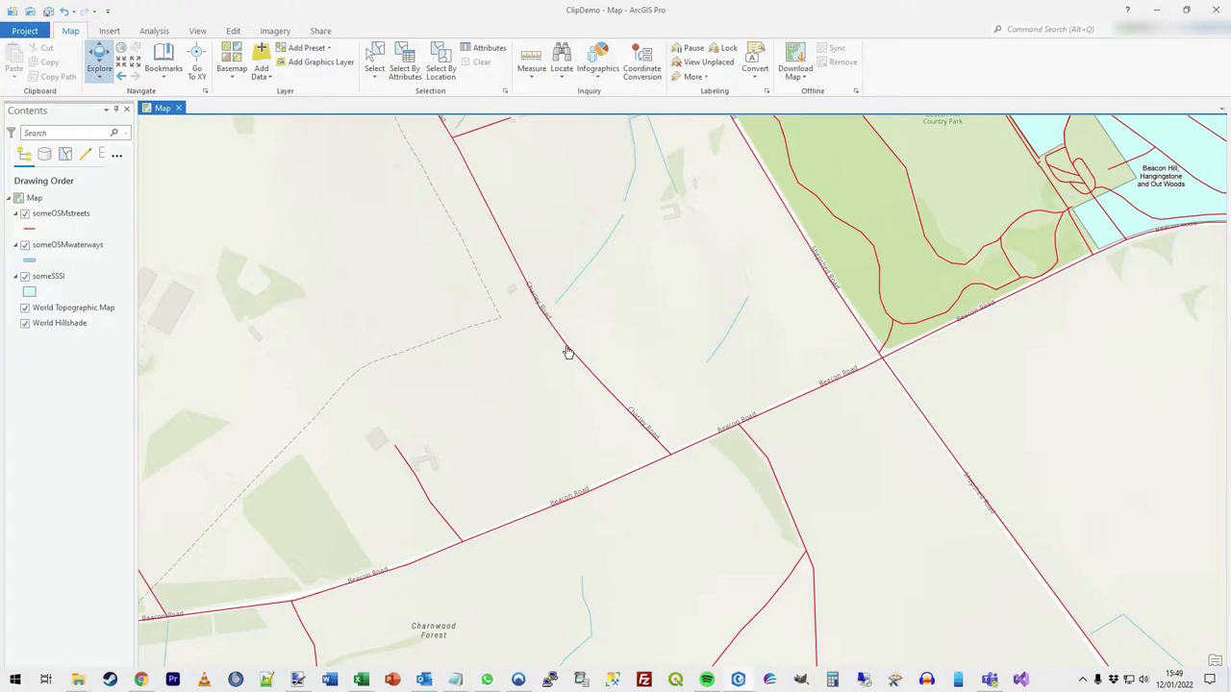
pyautogui.click(661, 445)
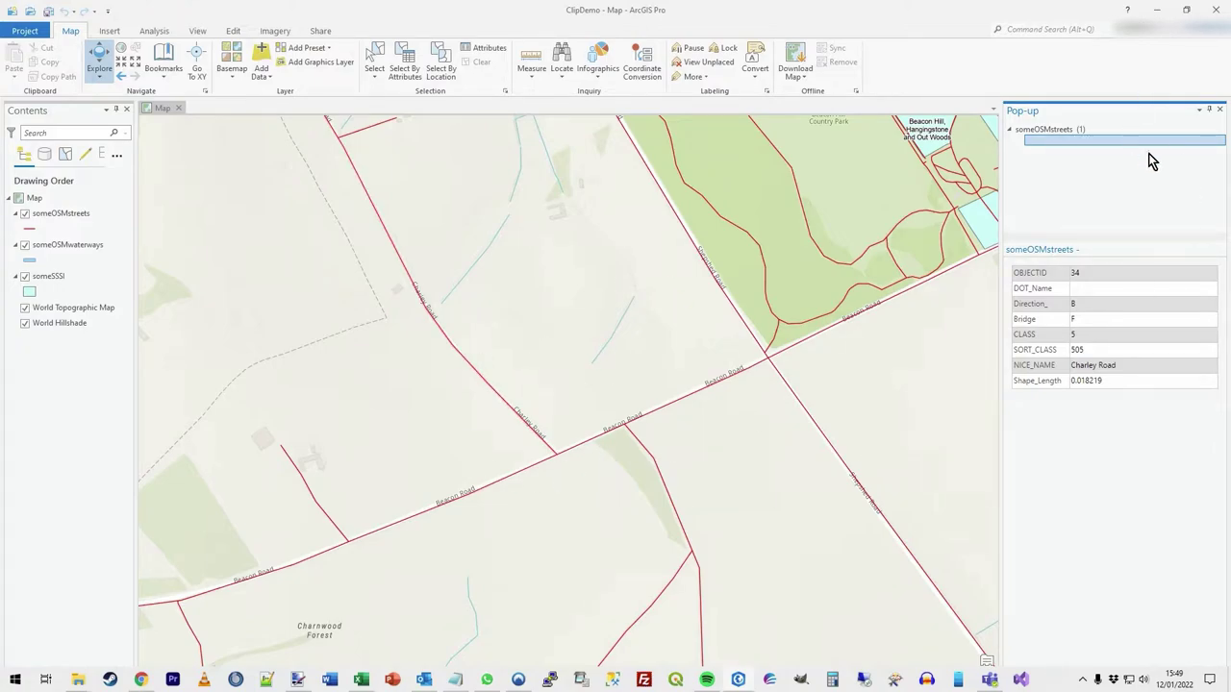
pyautogui.click(1219, 111)
pyautogui.scroll(-6, 701, 401)
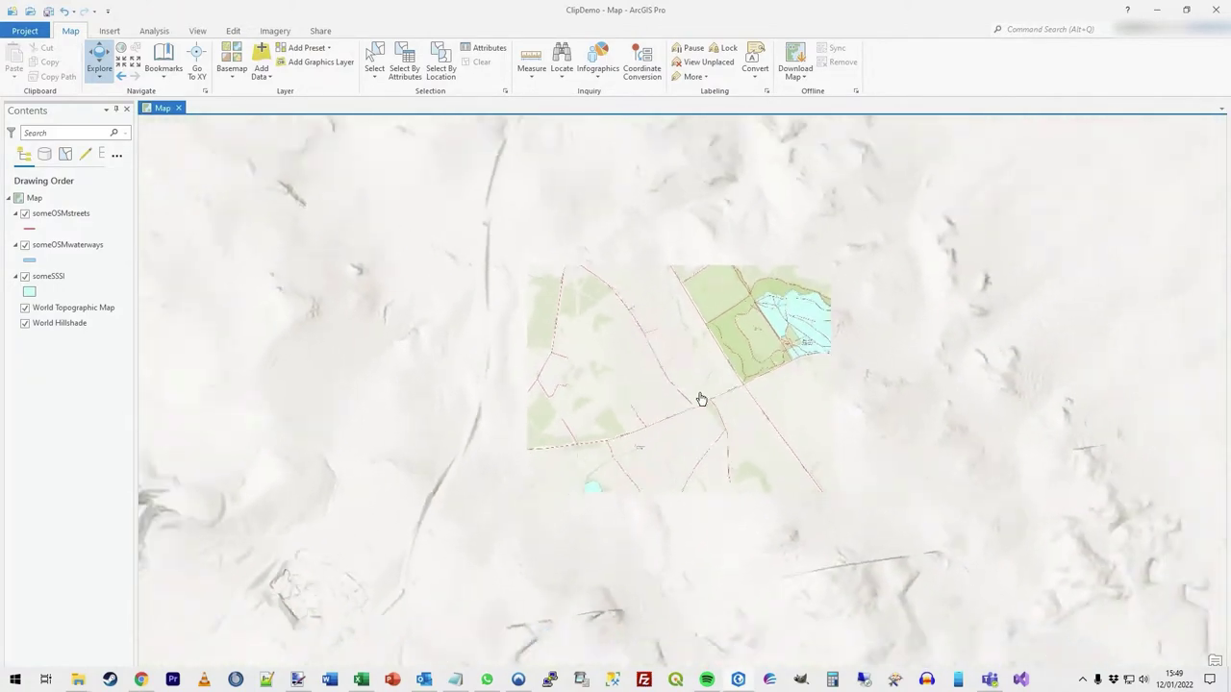
pyautogui.moveTo(1067, 433); pyautogui.dragTo(600, 369)
pyautogui.scroll(3, 600, 369)
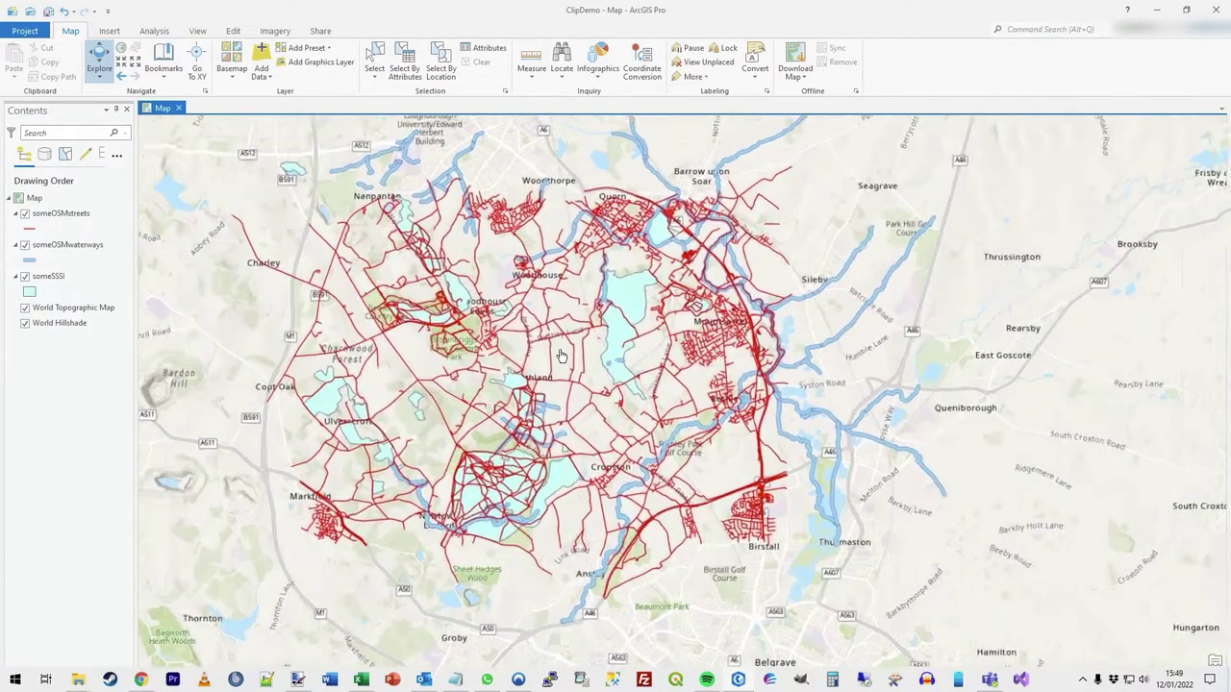
# Hide the someOSMstreets layer and inspect the attributes of the Rothley Brook waterway near Rothley Park.
pyautogui.click(80, 247)
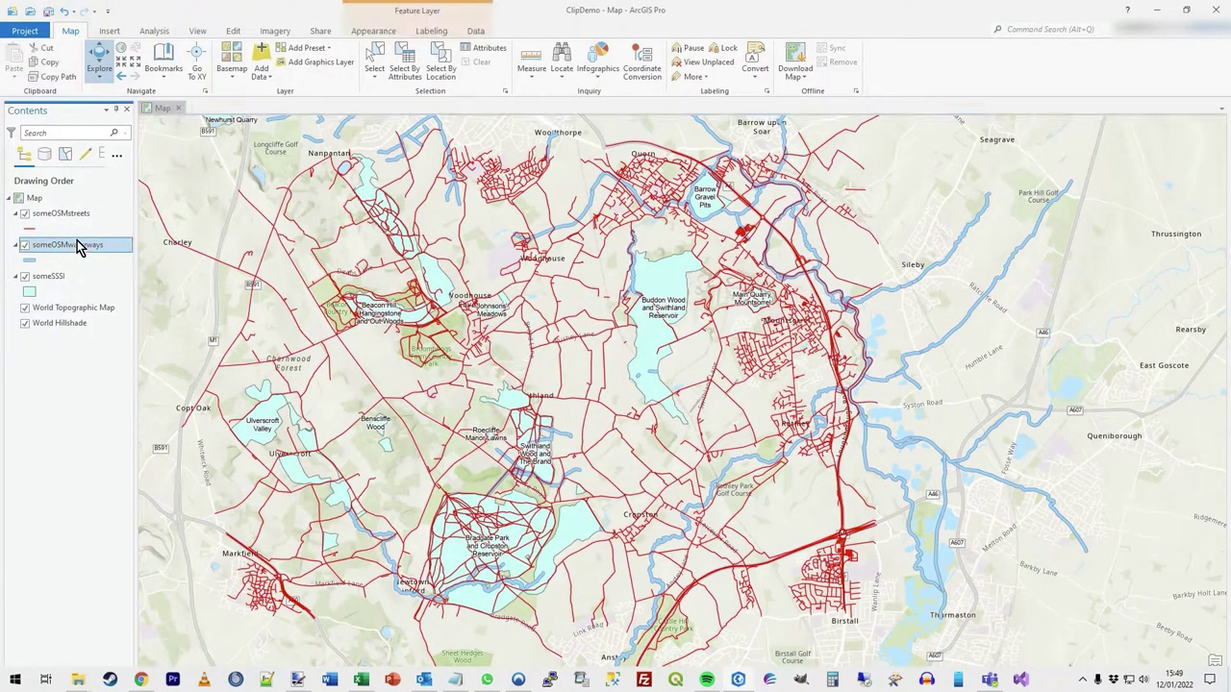
pyautogui.click(25, 214)
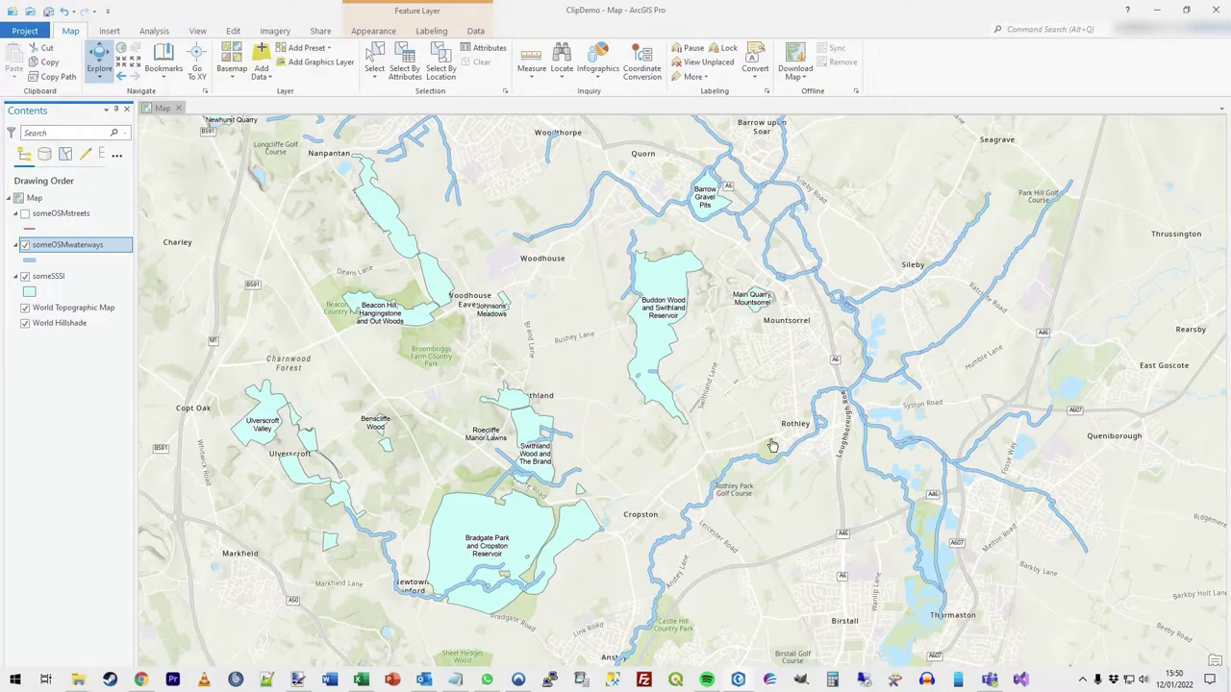
pyautogui.scroll(5, 781, 456)
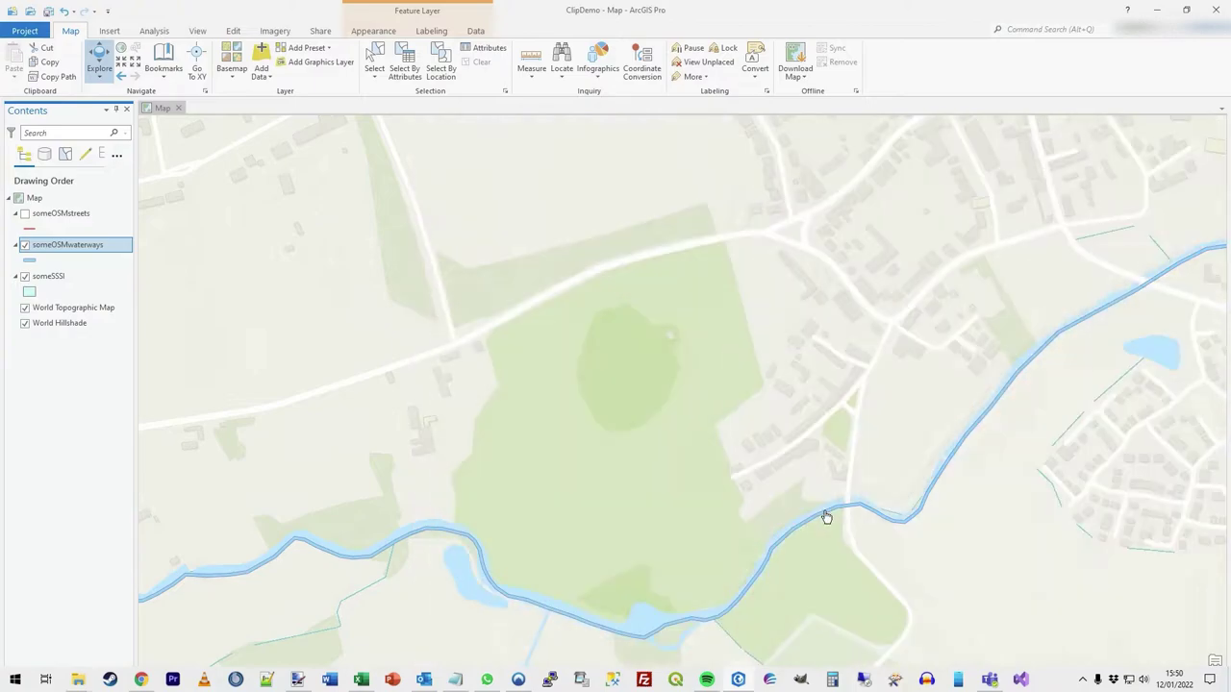
pyautogui.click(824, 511)
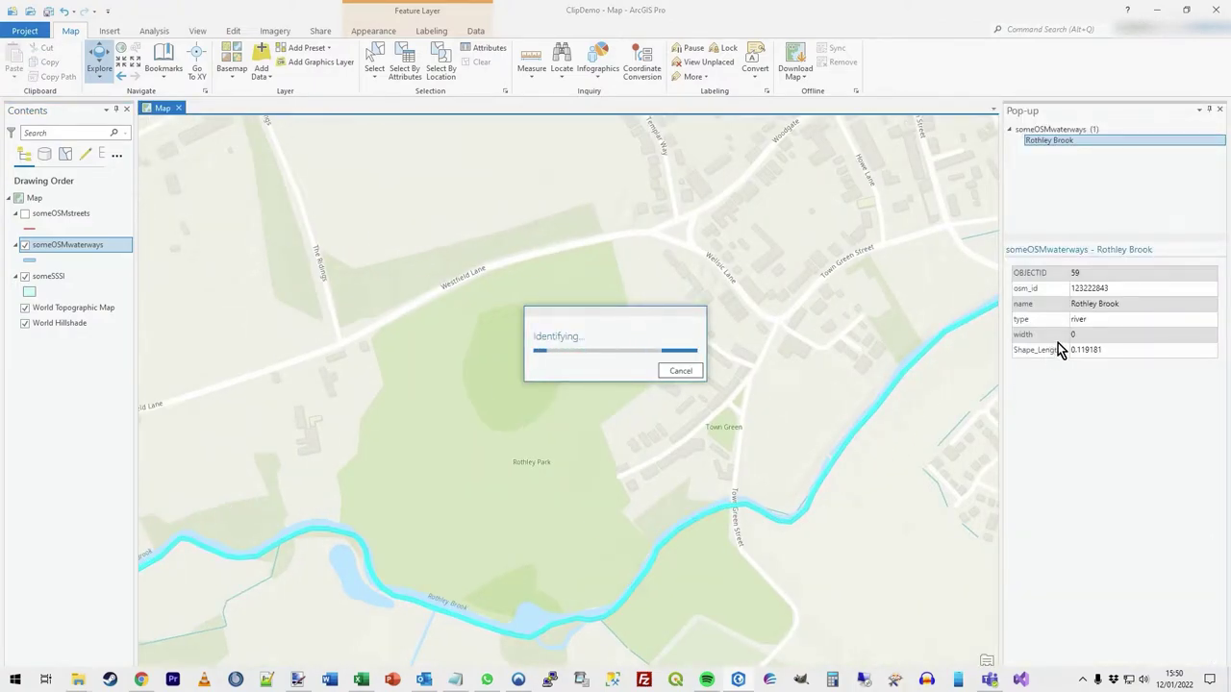
pyautogui.click(1218, 109)
pyautogui.scroll(-3, 599, 430)
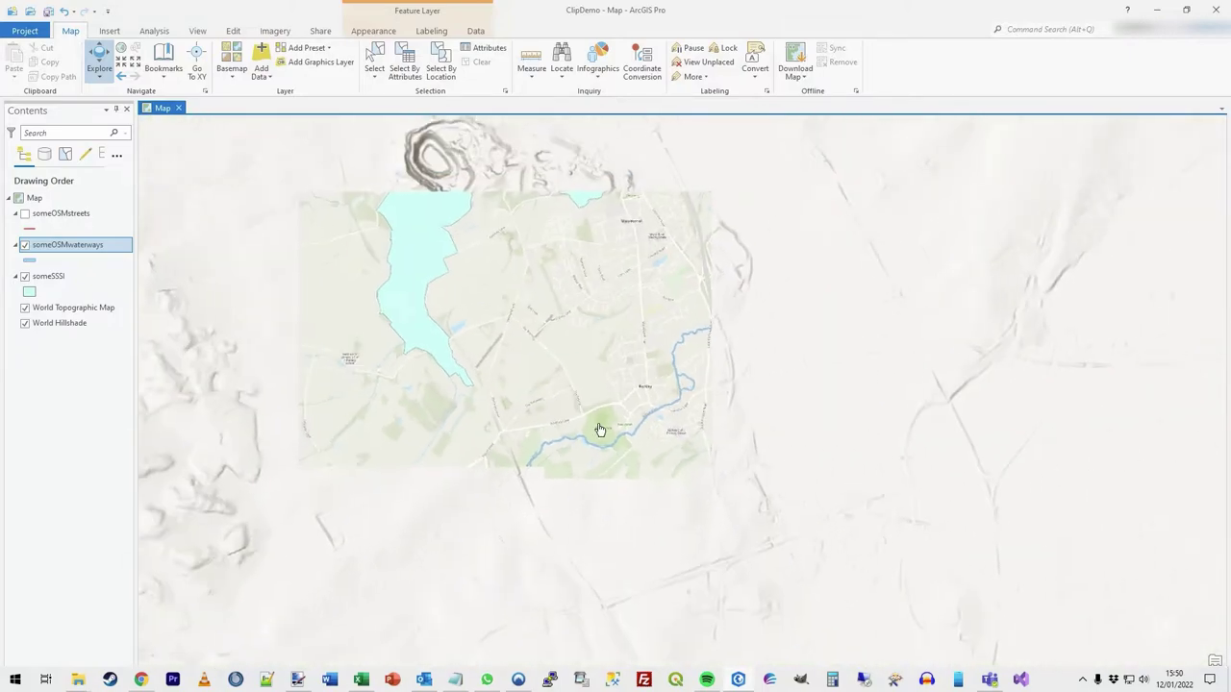
pyautogui.scroll(-1, 567, 393)
pyautogui.moveTo(567, 393); pyautogui.dragTo(778, 393)
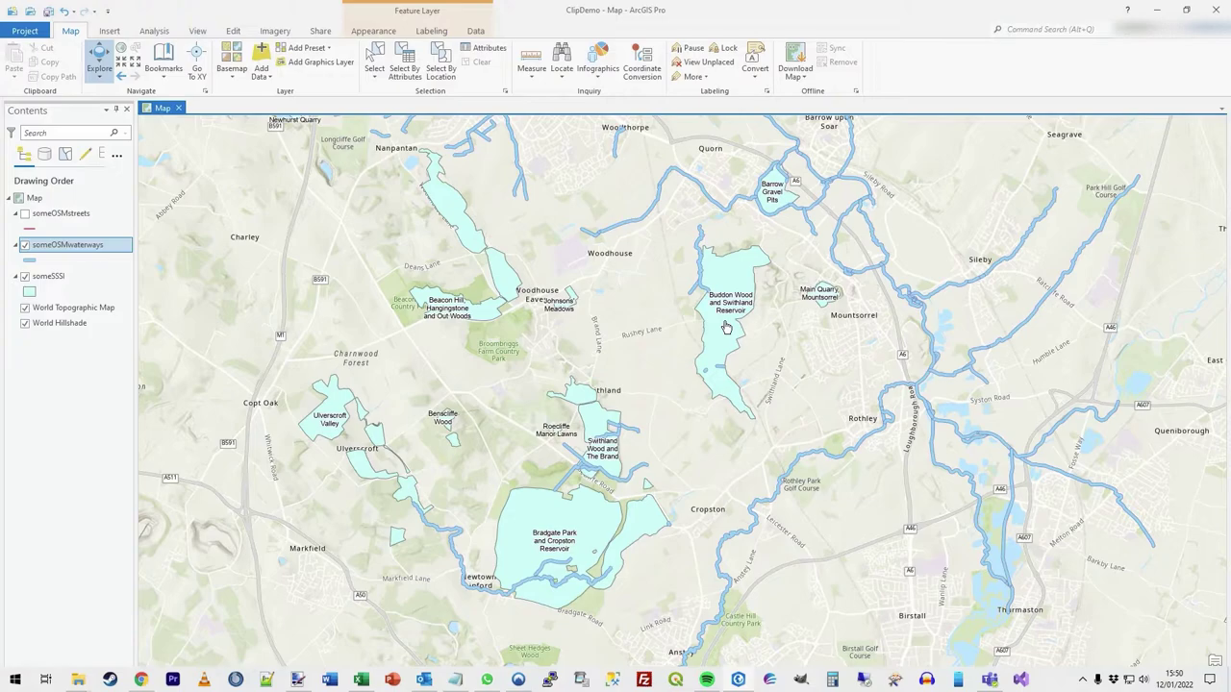
# Hide the someOSMwaterways layer and inspect the attributes of the Buddon Wood and Swithland Reservoir polygon.
pyautogui.click(25, 245)
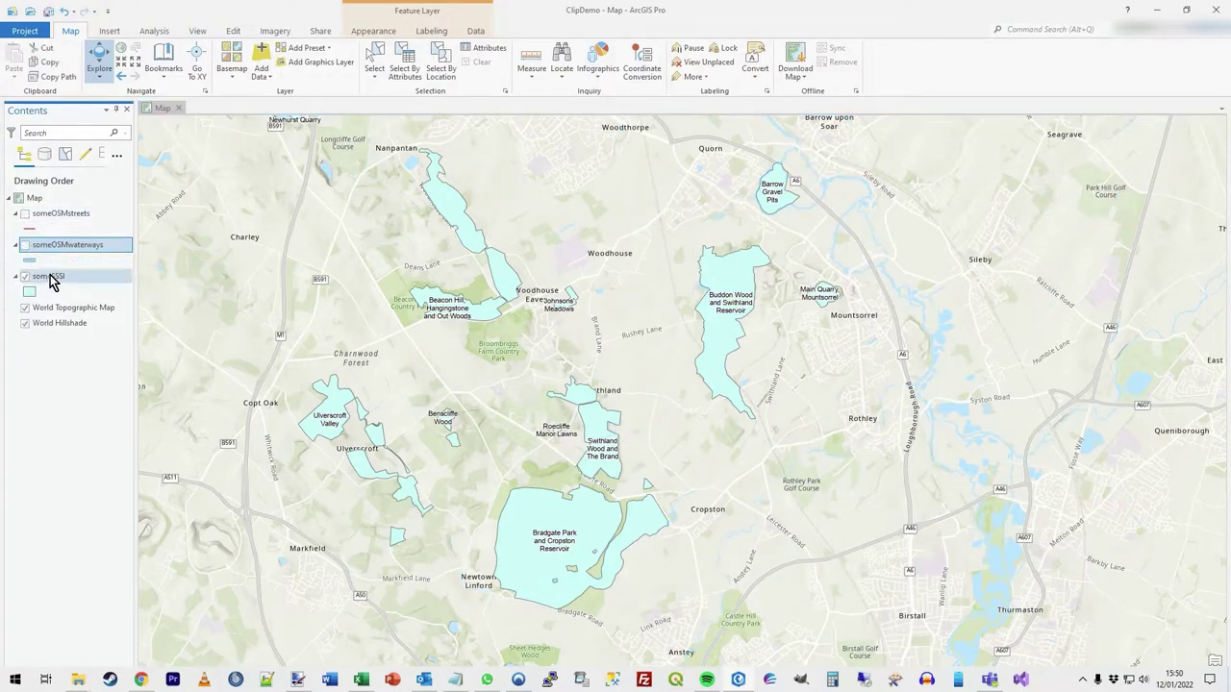
pyautogui.click(730, 334)
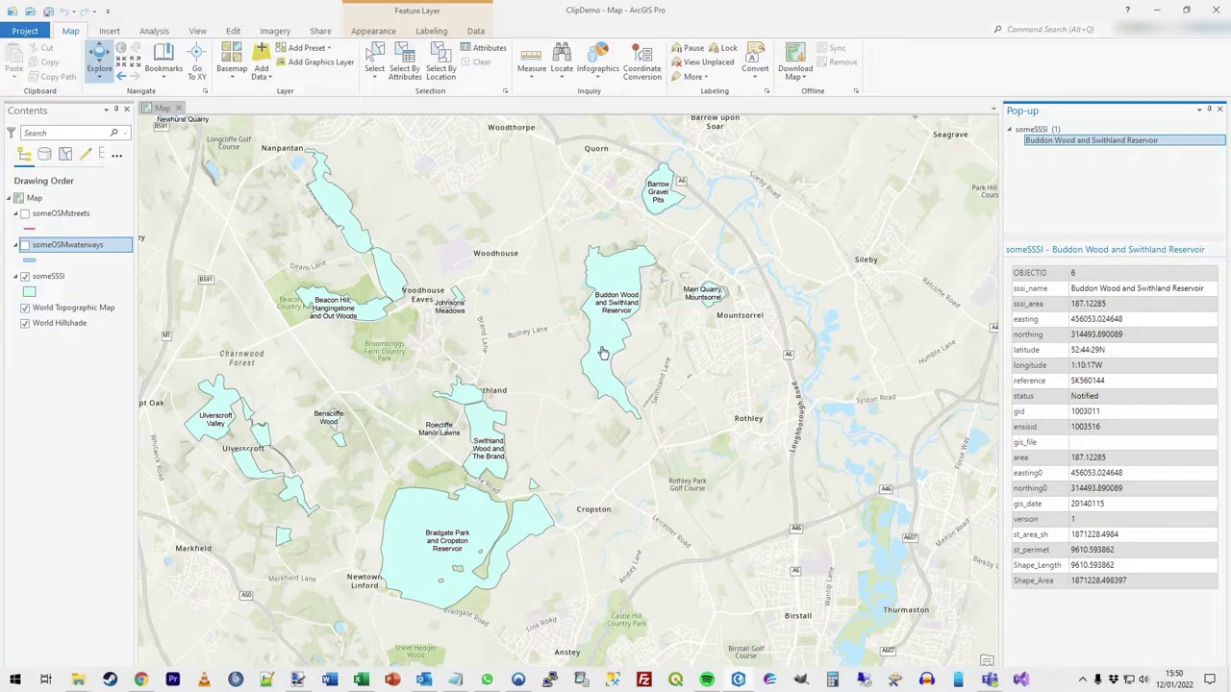
pyautogui.moveTo(602, 355); pyautogui.dragTo(734, 351)
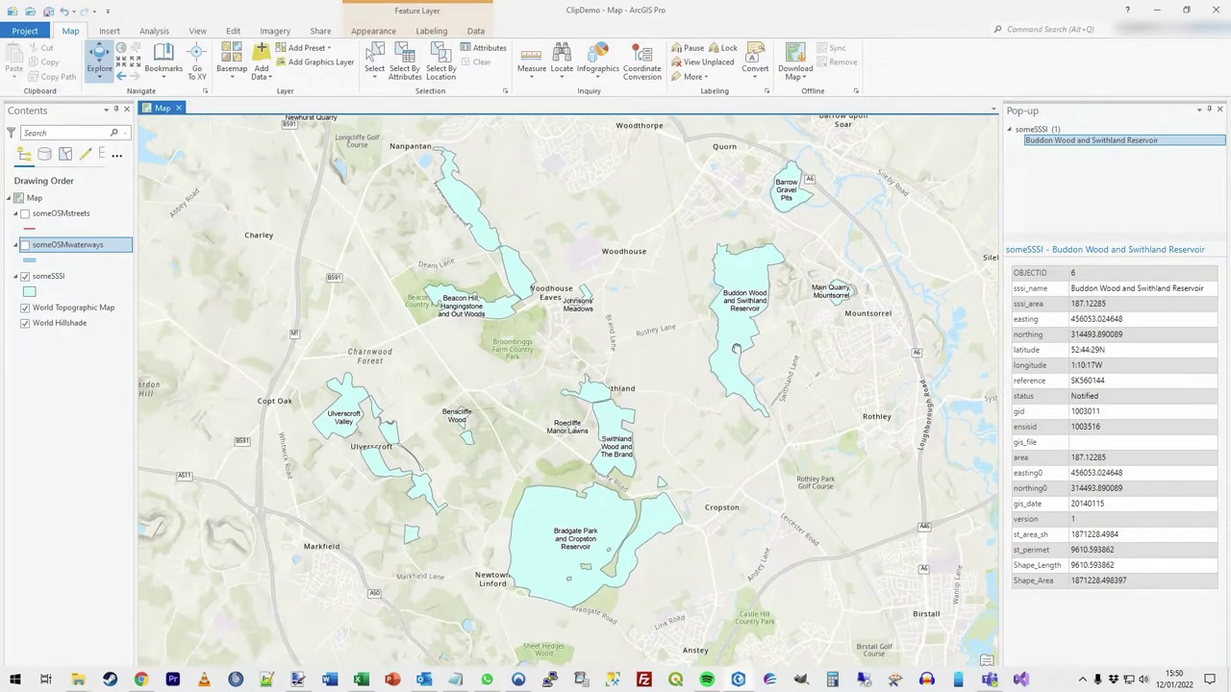
pyautogui.click(1219, 111)
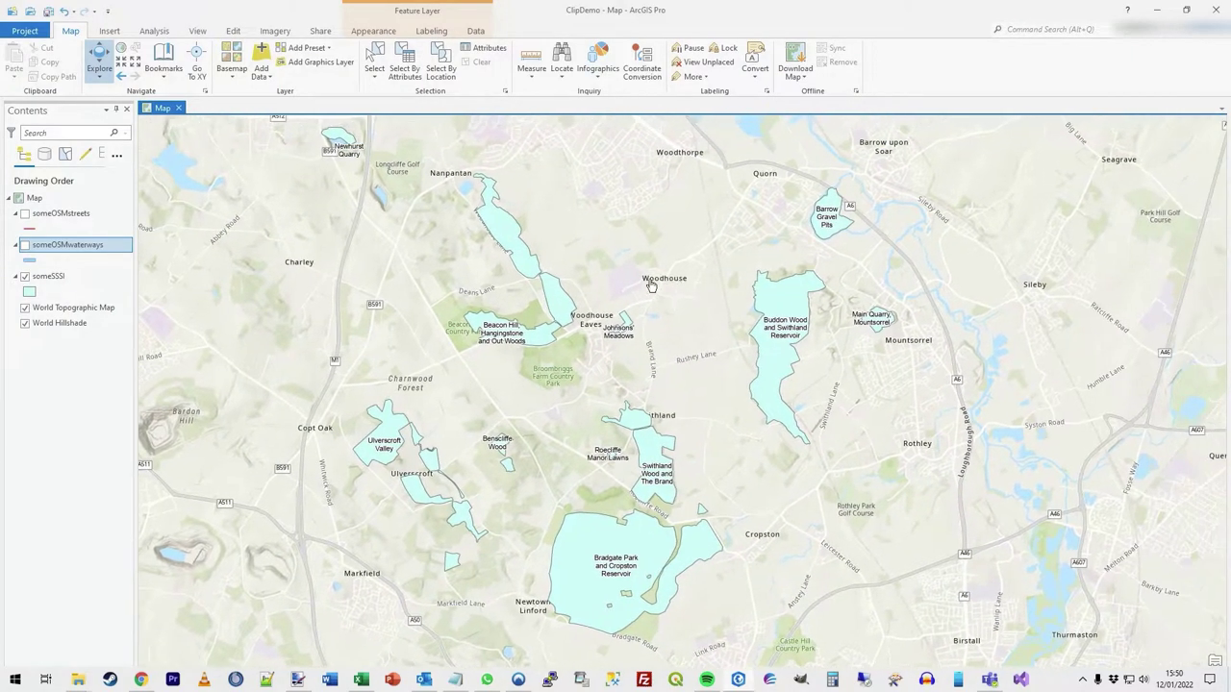
# Make the someOSMstreets and someOSMwaterways layers visible again.
pyautogui.click(25, 213)
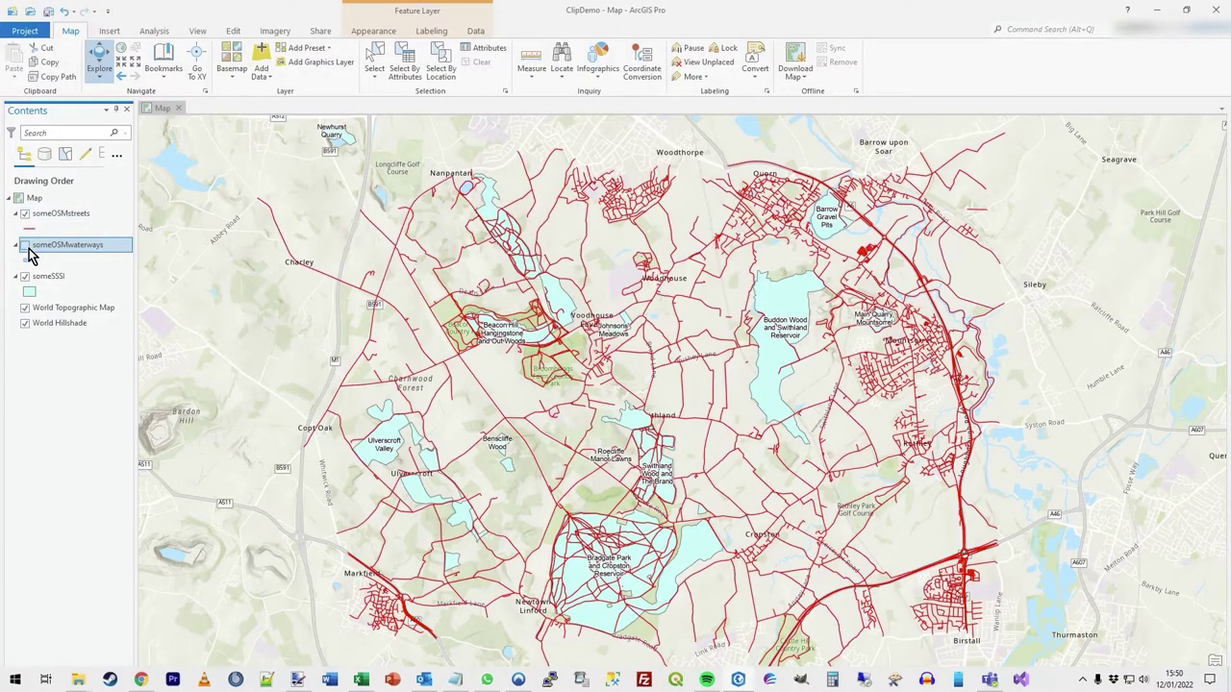
pyautogui.click(26, 246)
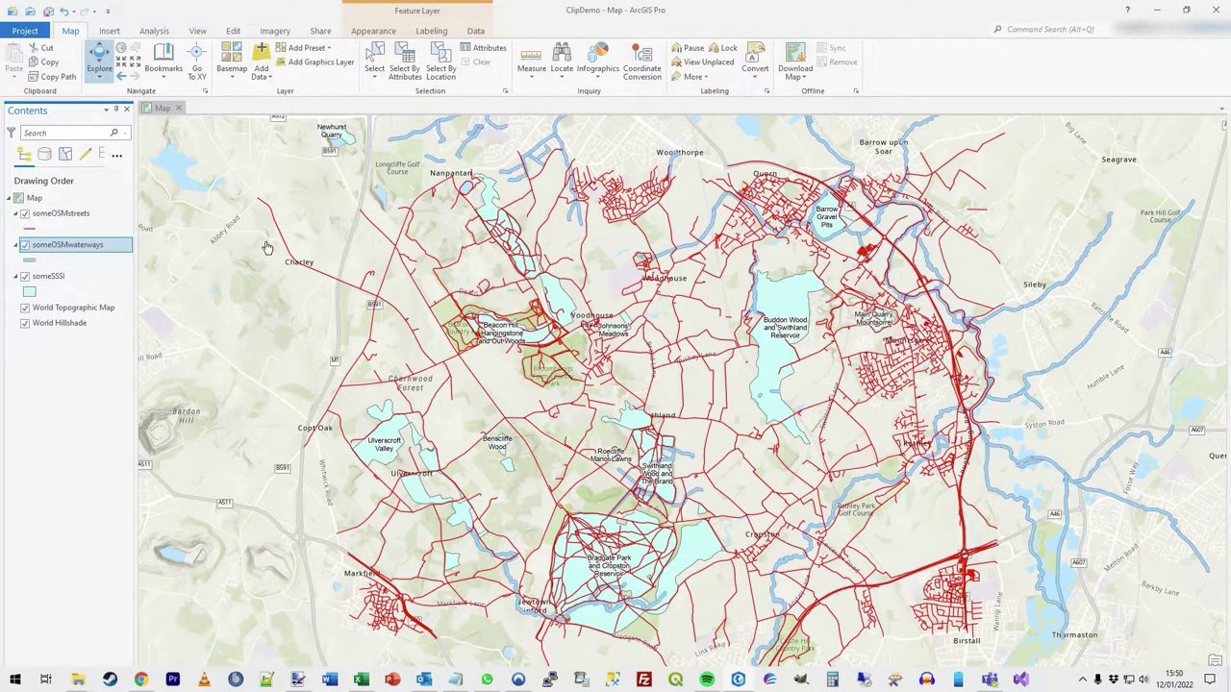
pyautogui.moveTo(702, 337); pyautogui.dragTo(681, 328)
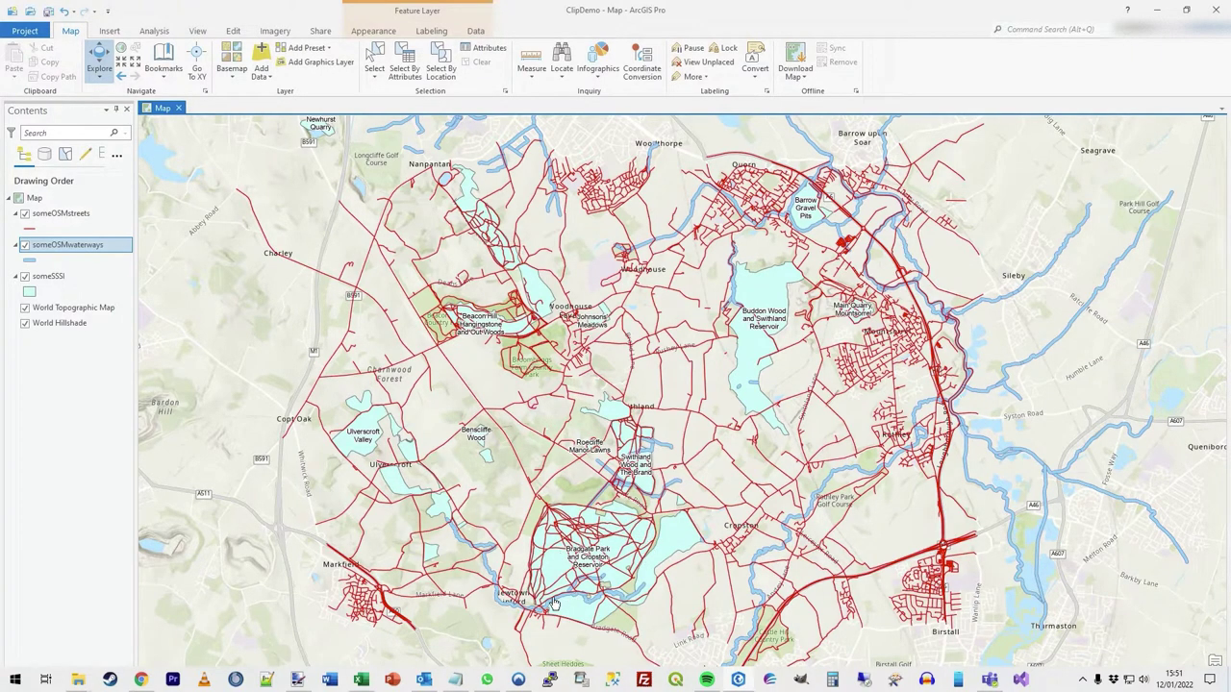
pyautogui.moveTo(581, 602); pyautogui.dragTo(580, 584)
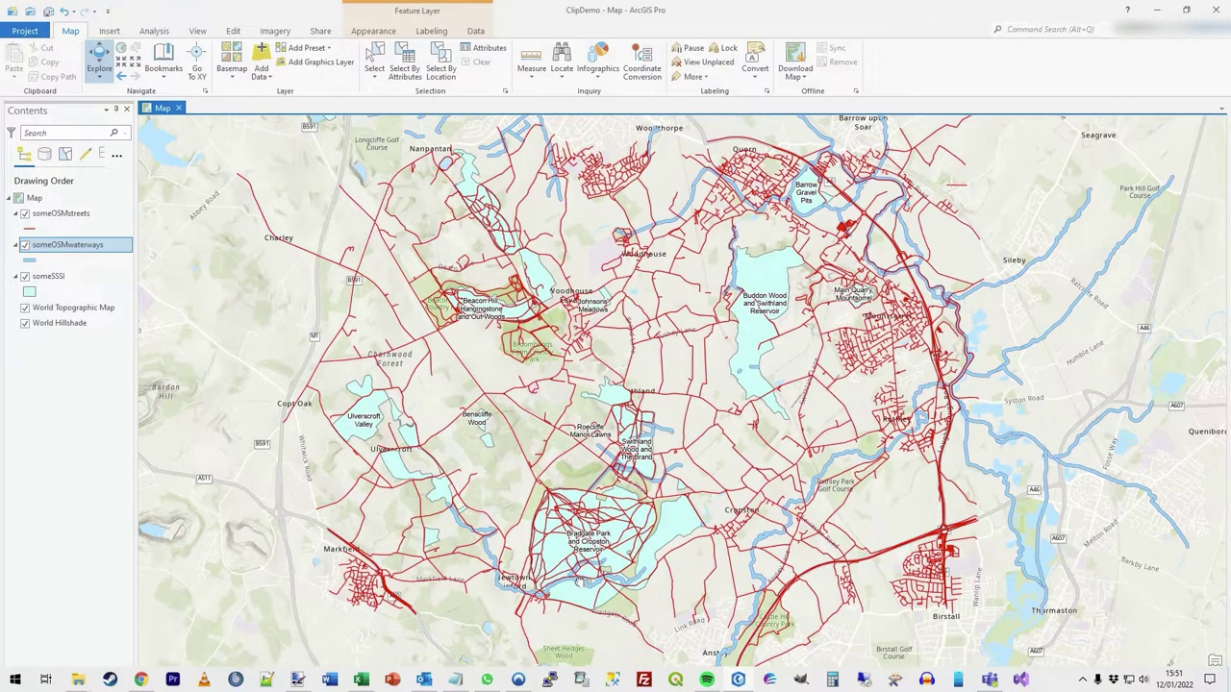
pyautogui.moveTo(664, 500); pyautogui.dragTo(650, 514)
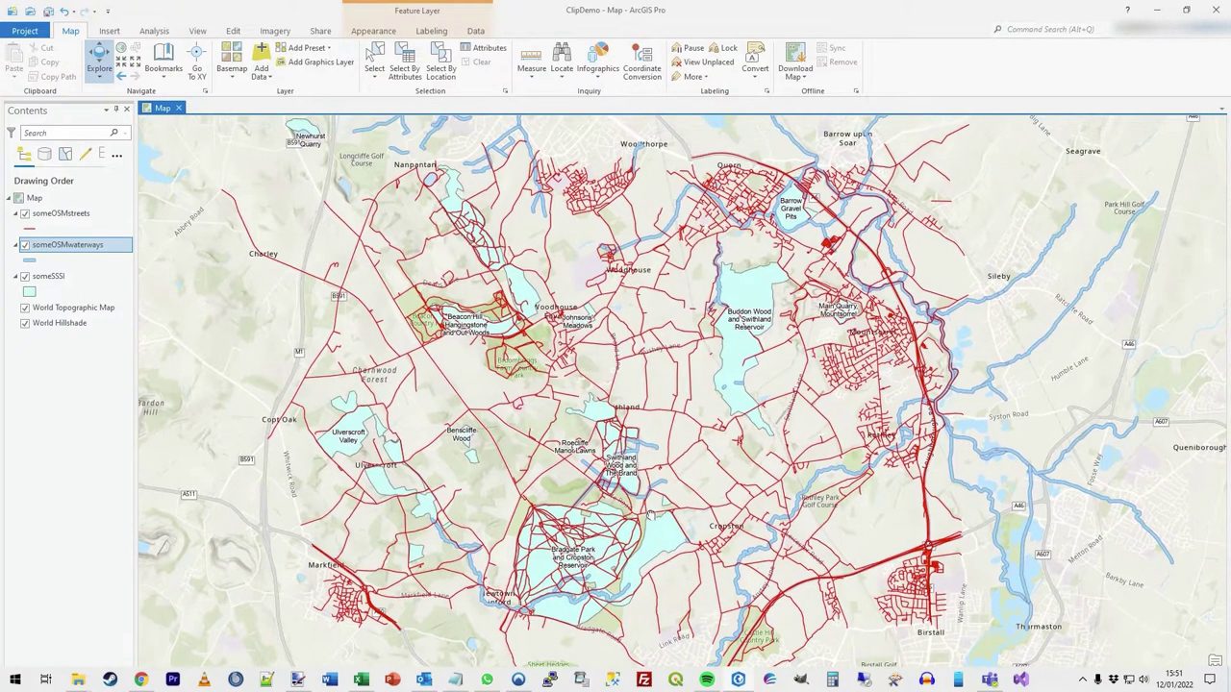
pyautogui.moveTo(707, 439); pyautogui.dragTo(677, 435)
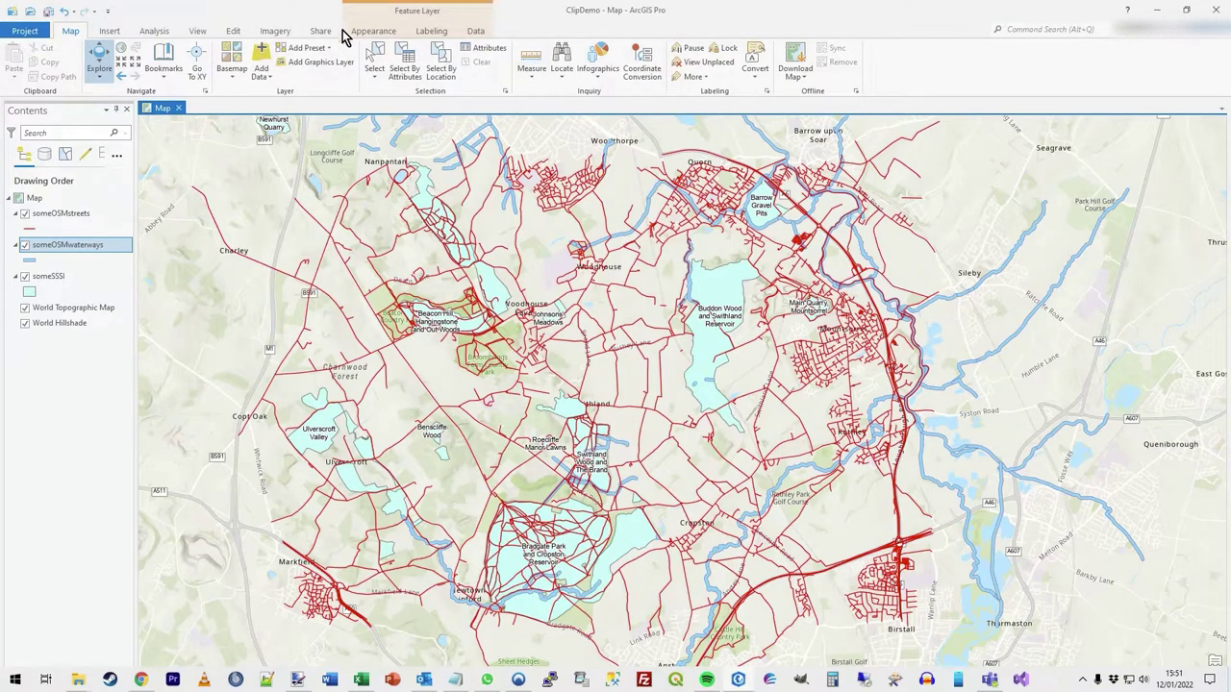
# Find the Clip analysis tool among the geoprocessing tools and open it.
pyautogui.click(159, 31)
pyautogui.click(147, 59)
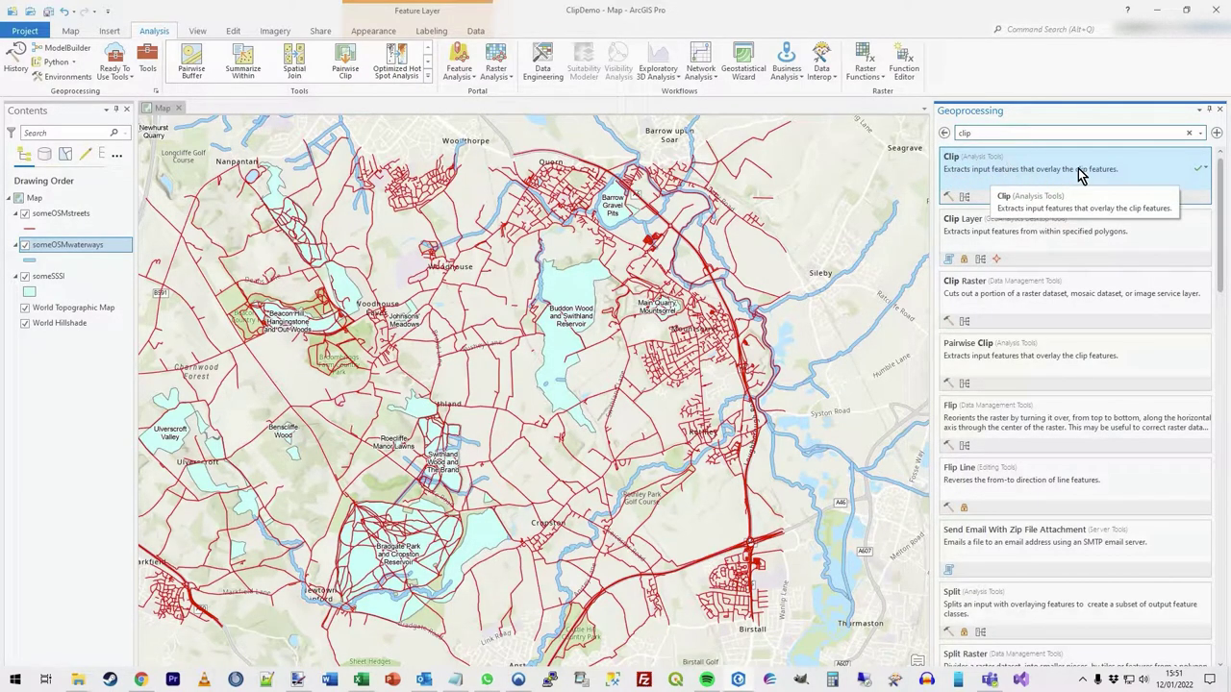
pyautogui.click(1031, 171)
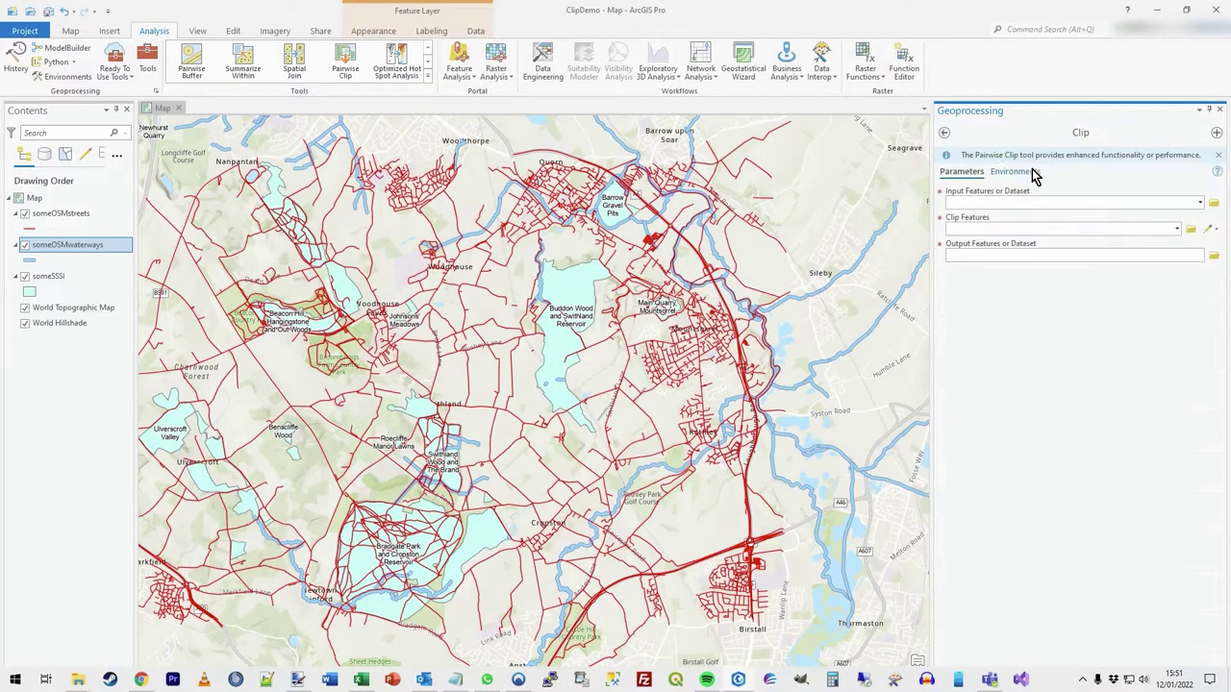
# Set the Clip input to someOSMstreets and the clip features to someSSSI, keeping the default output dataset.
pyautogui.click(1200, 203)
pyautogui.click(1004, 220)
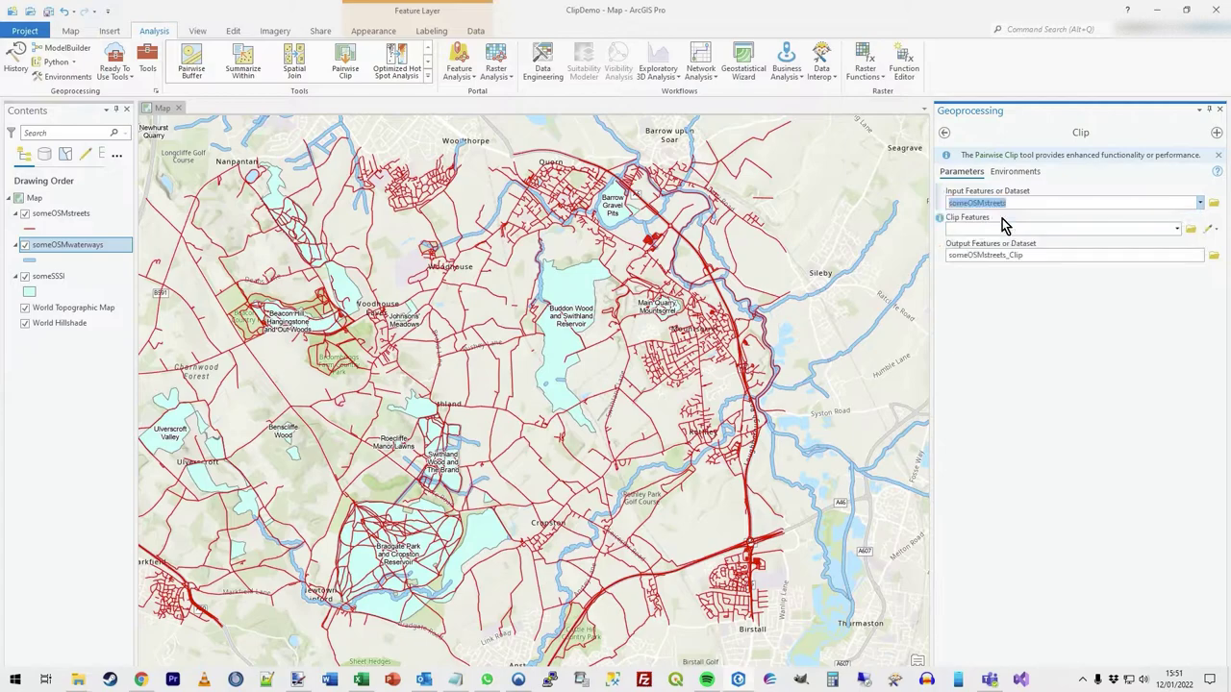
pyautogui.click(1177, 229)
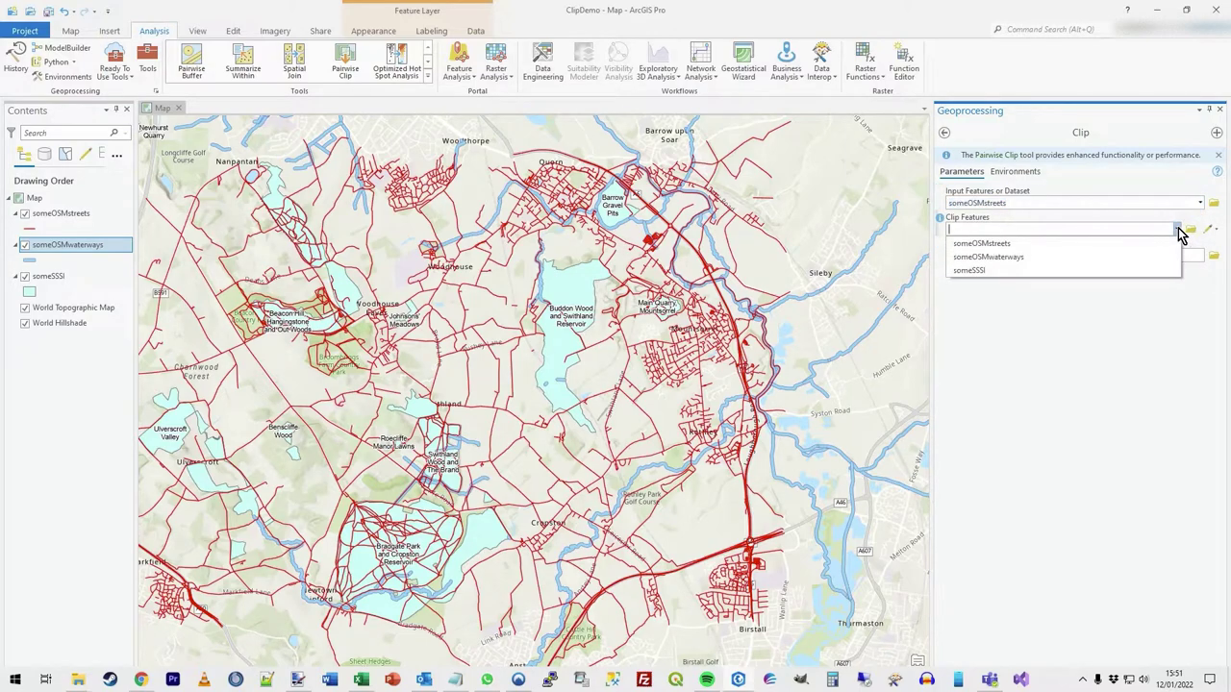
pyautogui.click(1030, 269)
pyautogui.click(1038, 255)
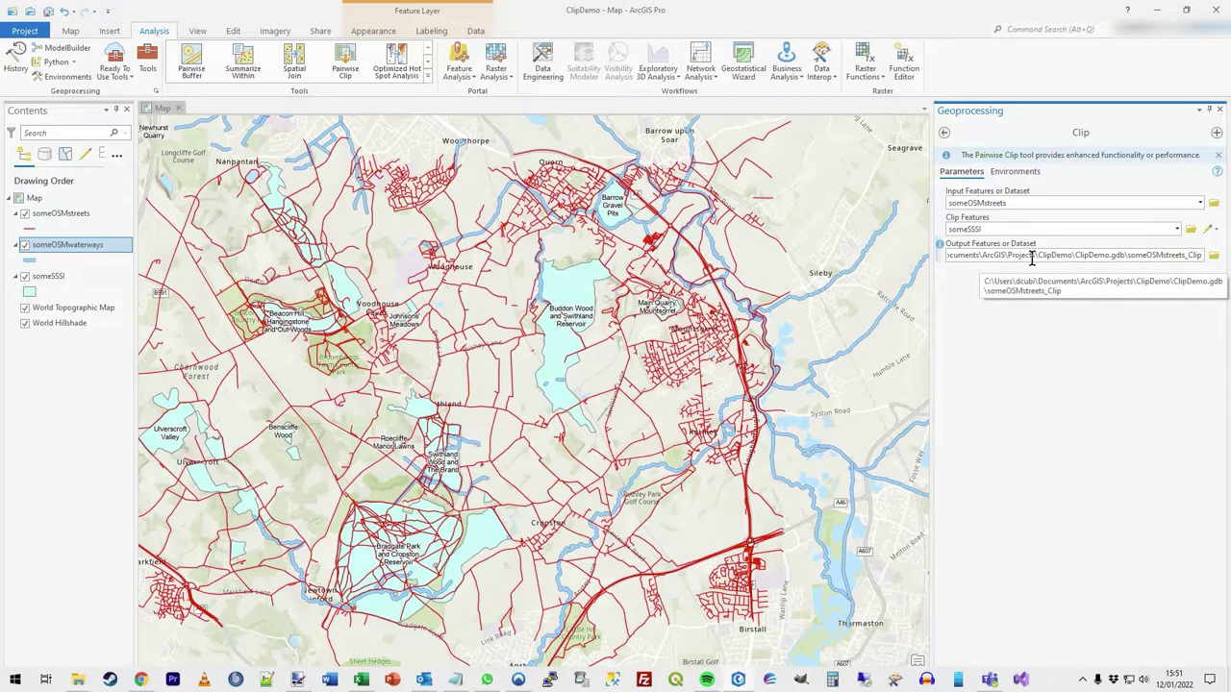
pyautogui.click(964, 317)
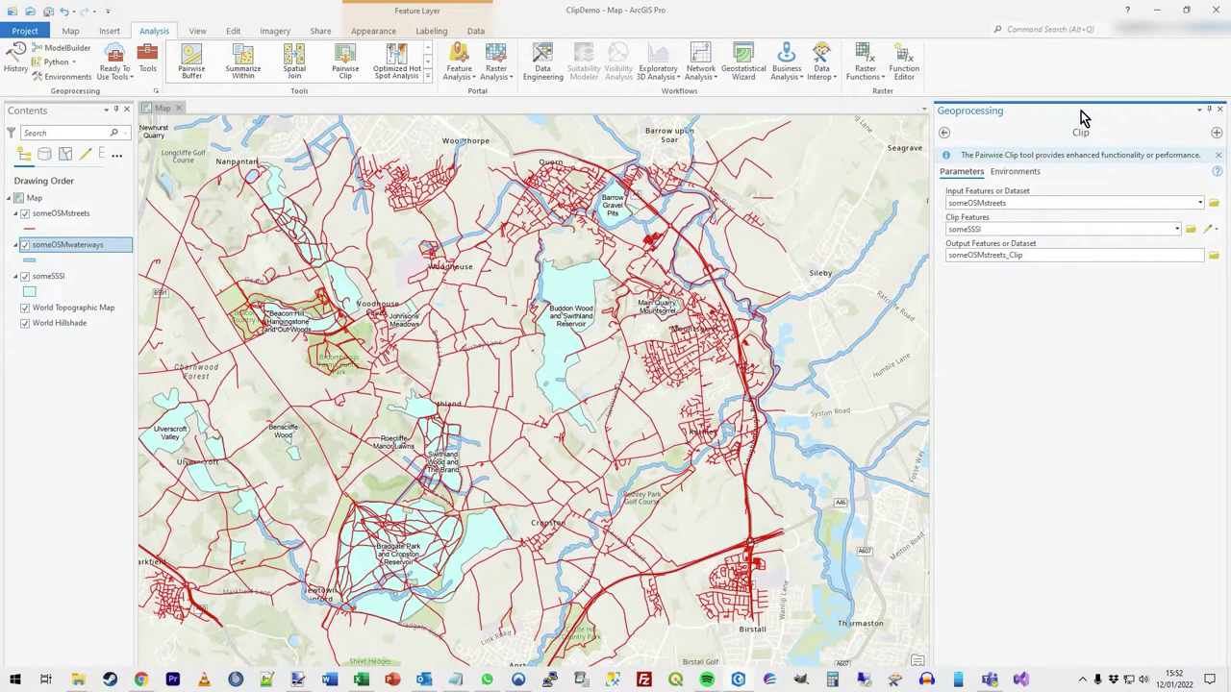
# Undock the Geoprocessing pane and run the Clip of the streets by the SSSI areas, closing the pane when finished.
pyautogui.click(1199, 110)
pyautogui.click(1181, 123)
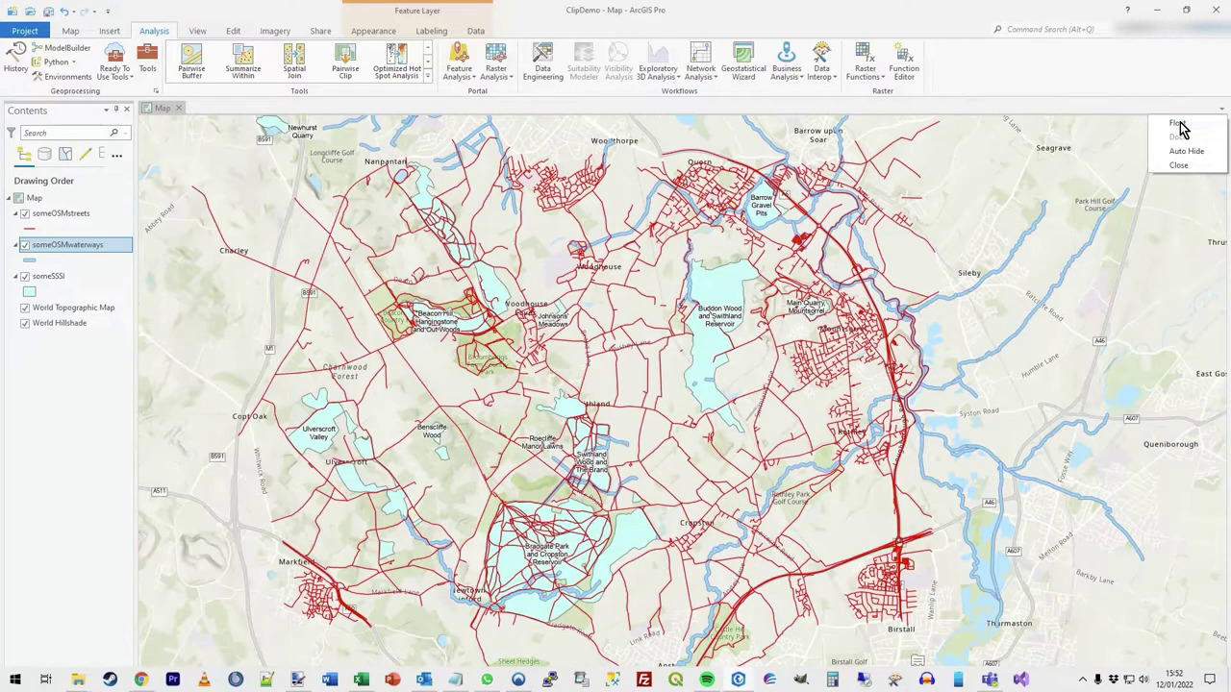
pyautogui.click(728, 627)
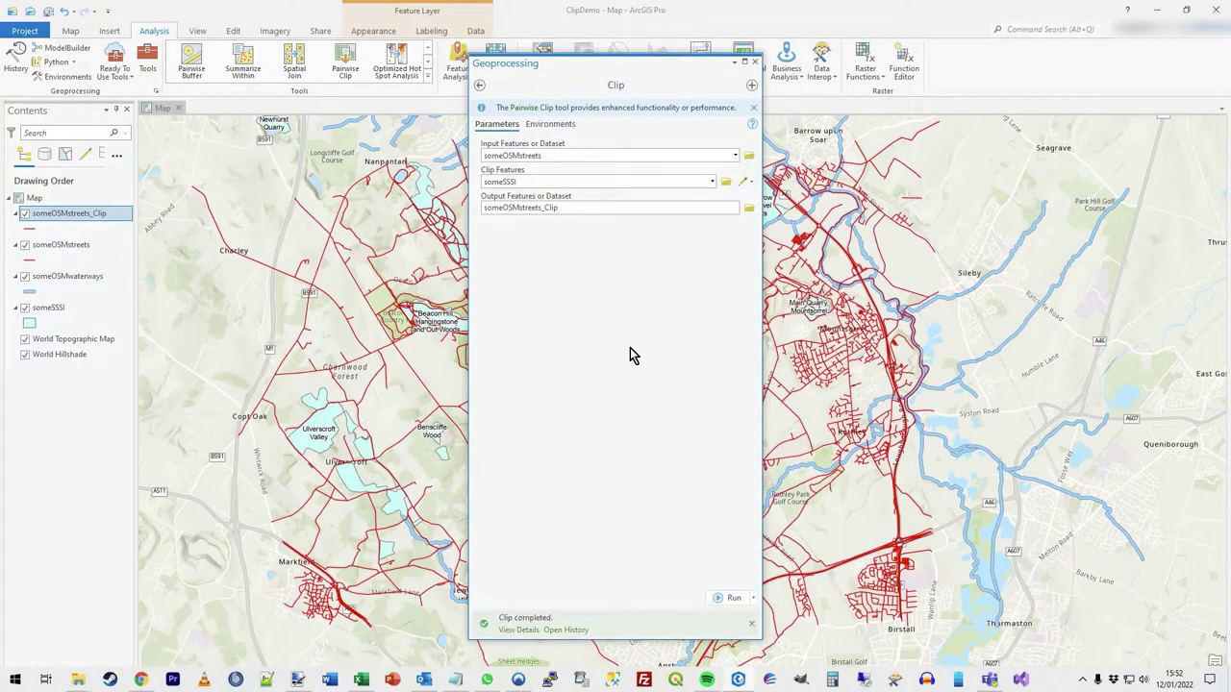
pyautogui.moveTo(579, 63); pyautogui.dragTo(999, 84)
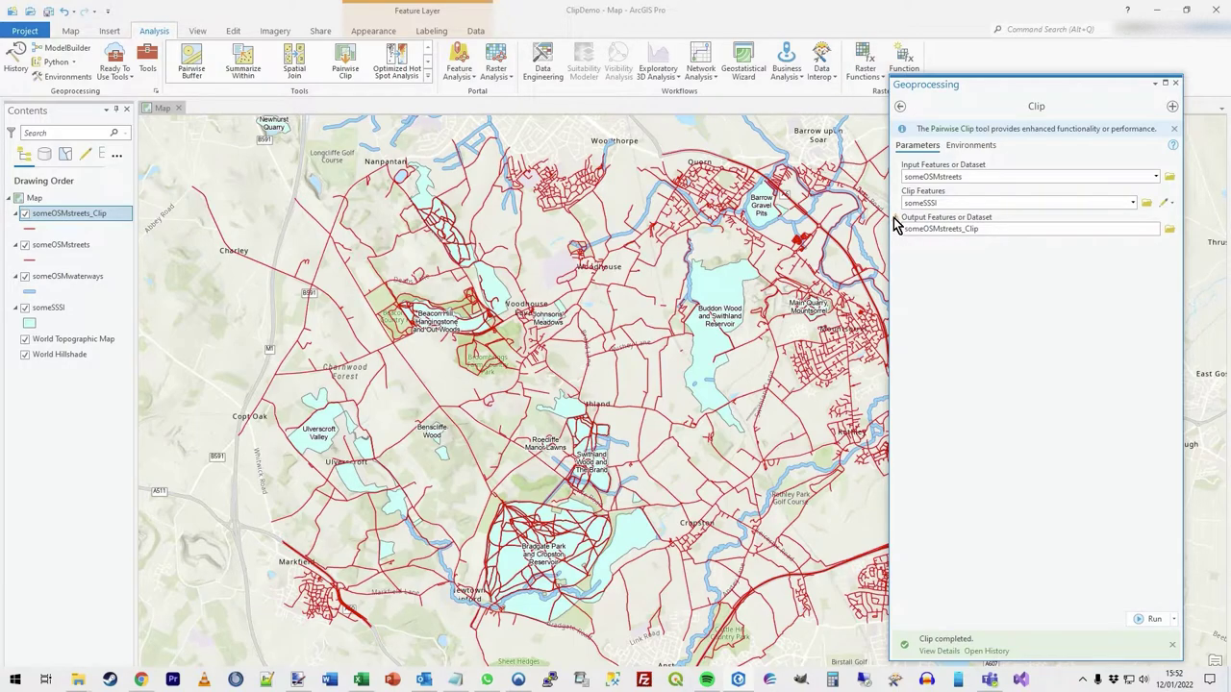
pyautogui.moveTo(895, 219)
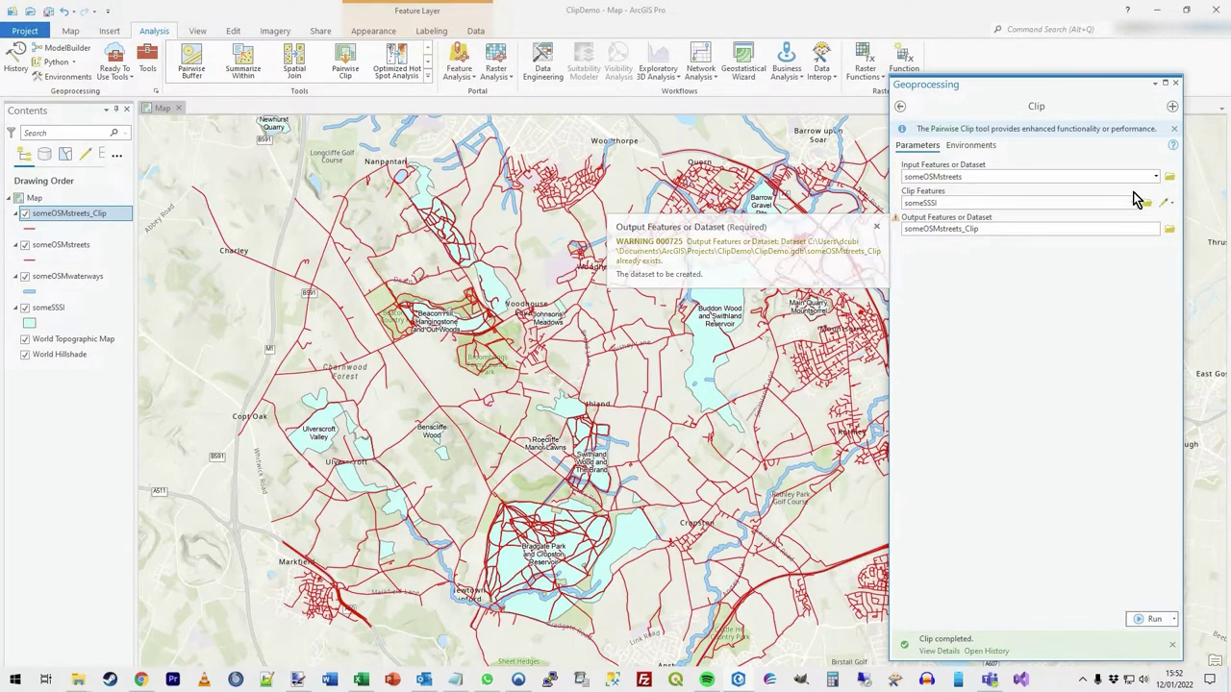
pyautogui.click(1175, 84)
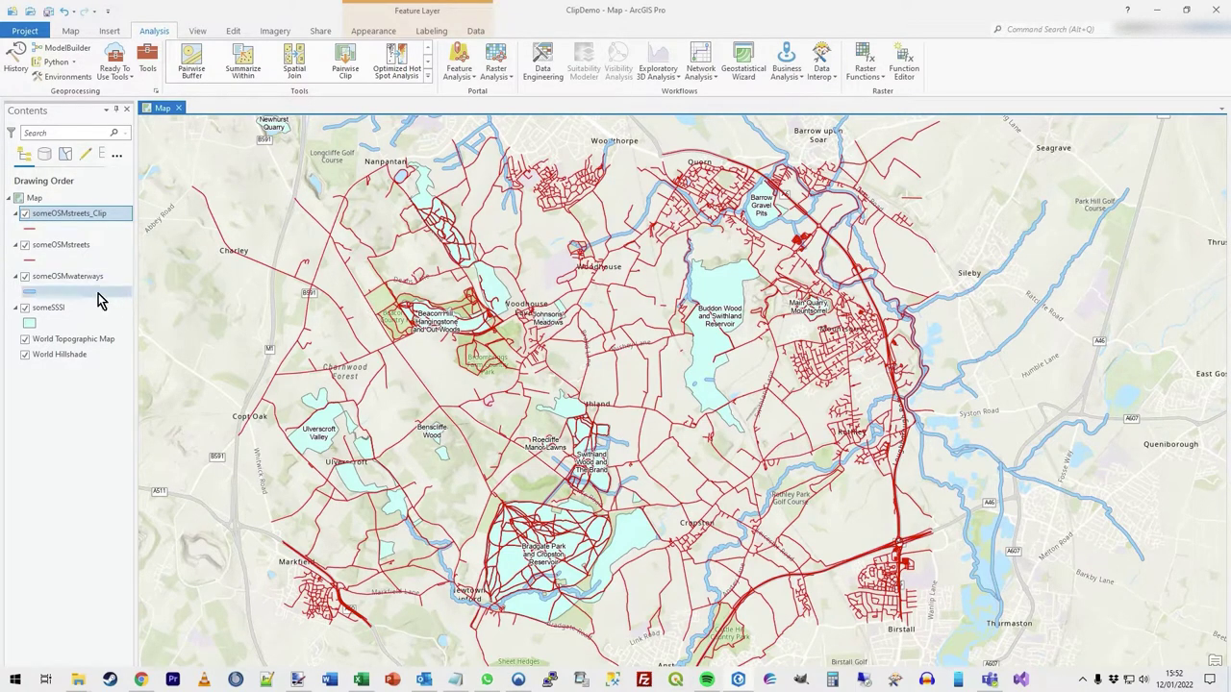
# Hide the original someOSMstreets layer and the someOSMwaterways layer to leave only the clipped streets over the SSSI areas.
pyautogui.click(25, 246)
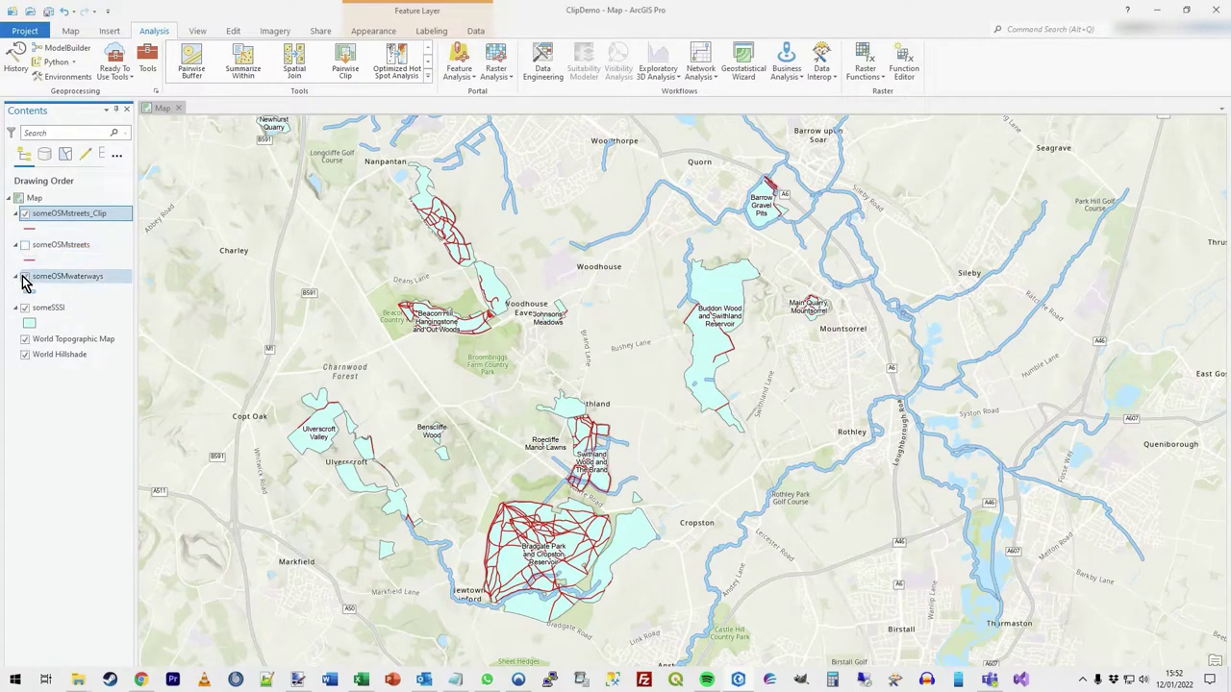
pyautogui.click(25, 277)
pyautogui.moveTo(603, 389); pyautogui.dragTo(713, 387)
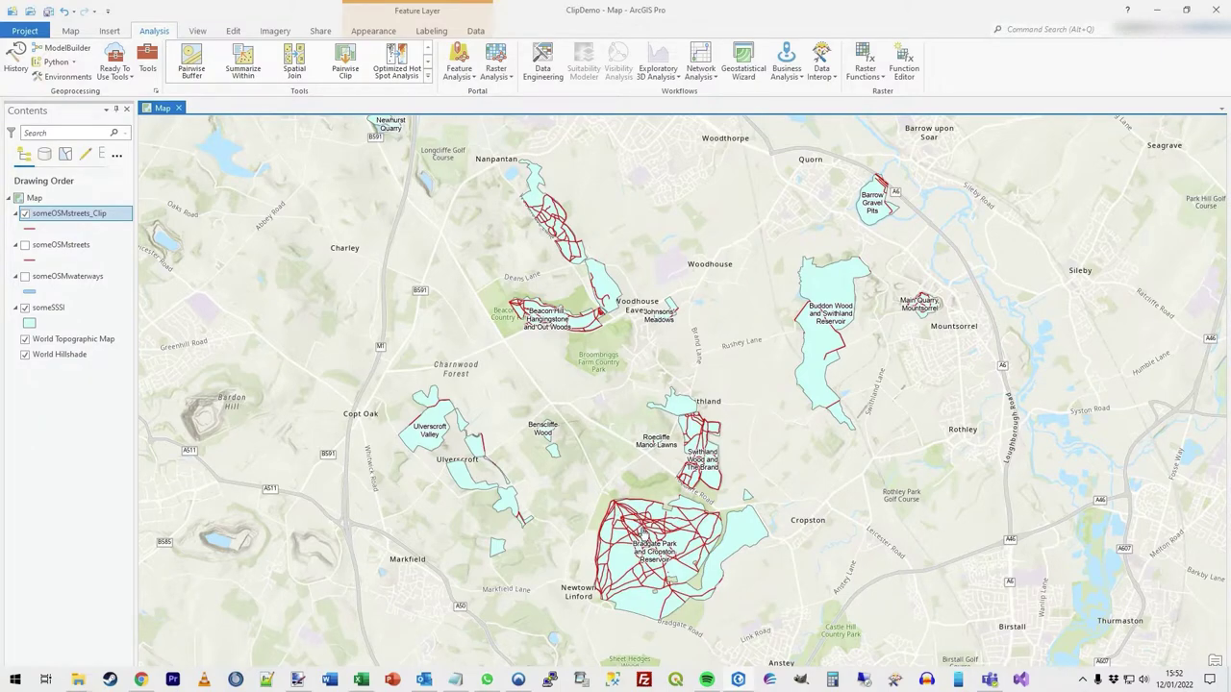
# Inspect the clipped streets on the map, and remove the someOSMstreets_Clip layer.
pyautogui.scroll(2, 640, 531)
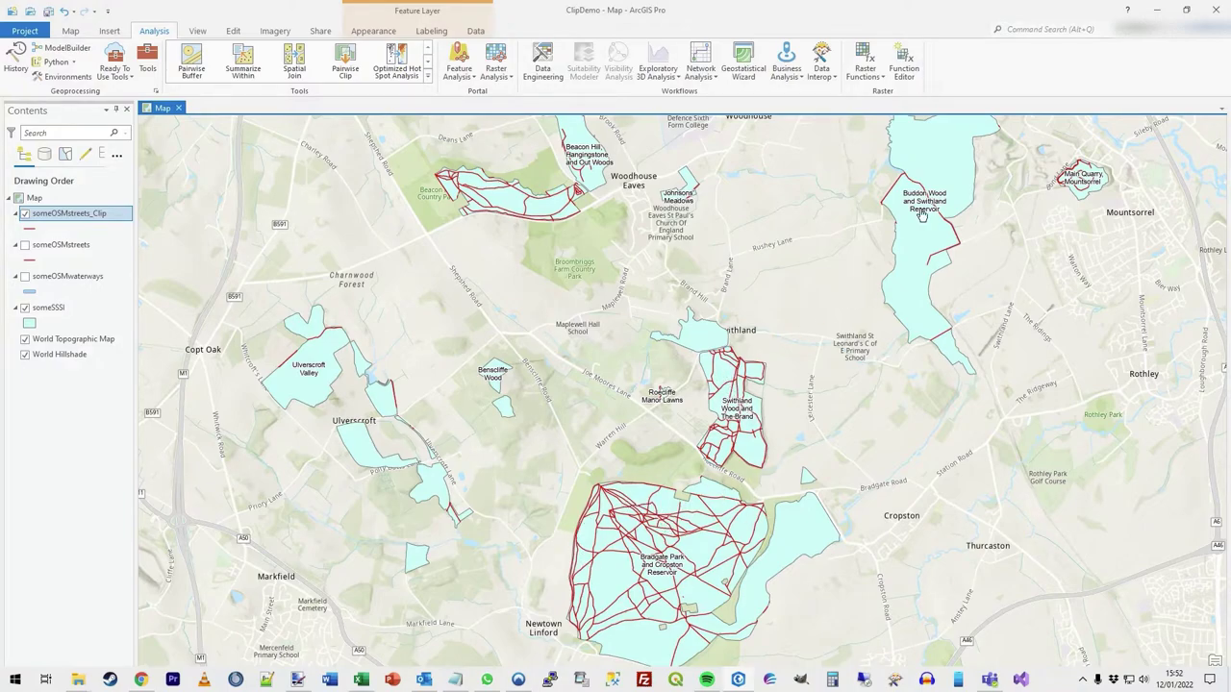
pyautogui.scroll(-1, 784, 364)
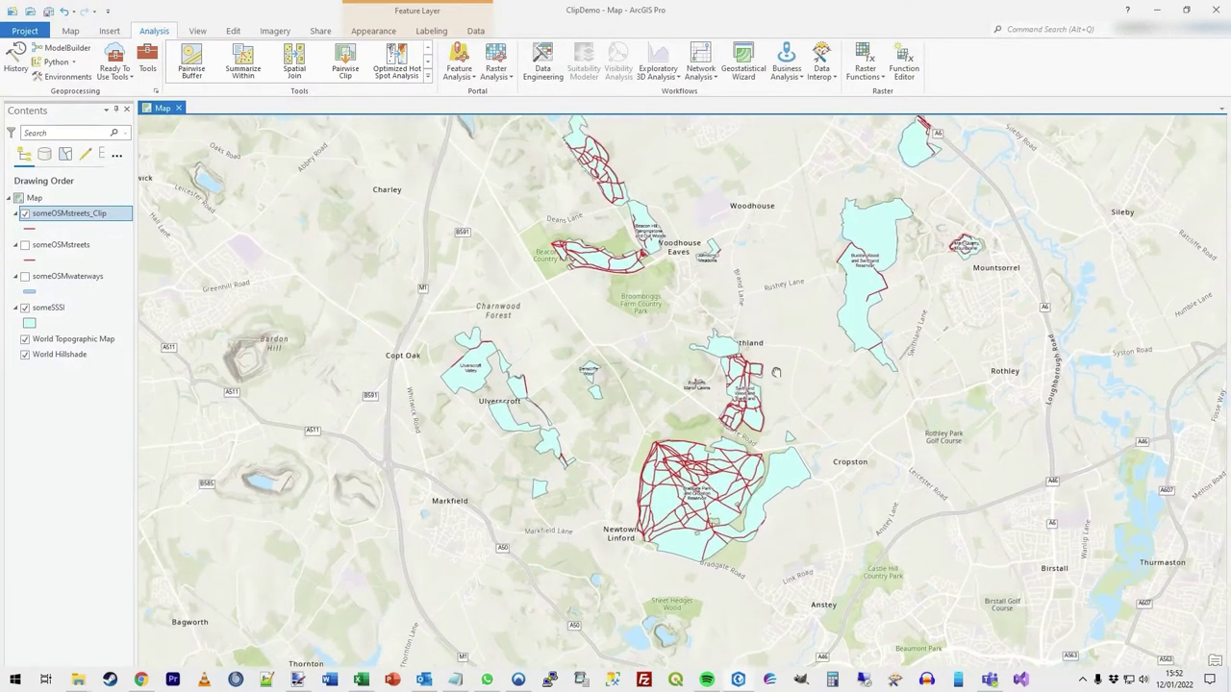
pyautogui.moveTo(780, 371); pyautogui.dragTo(700, 412)
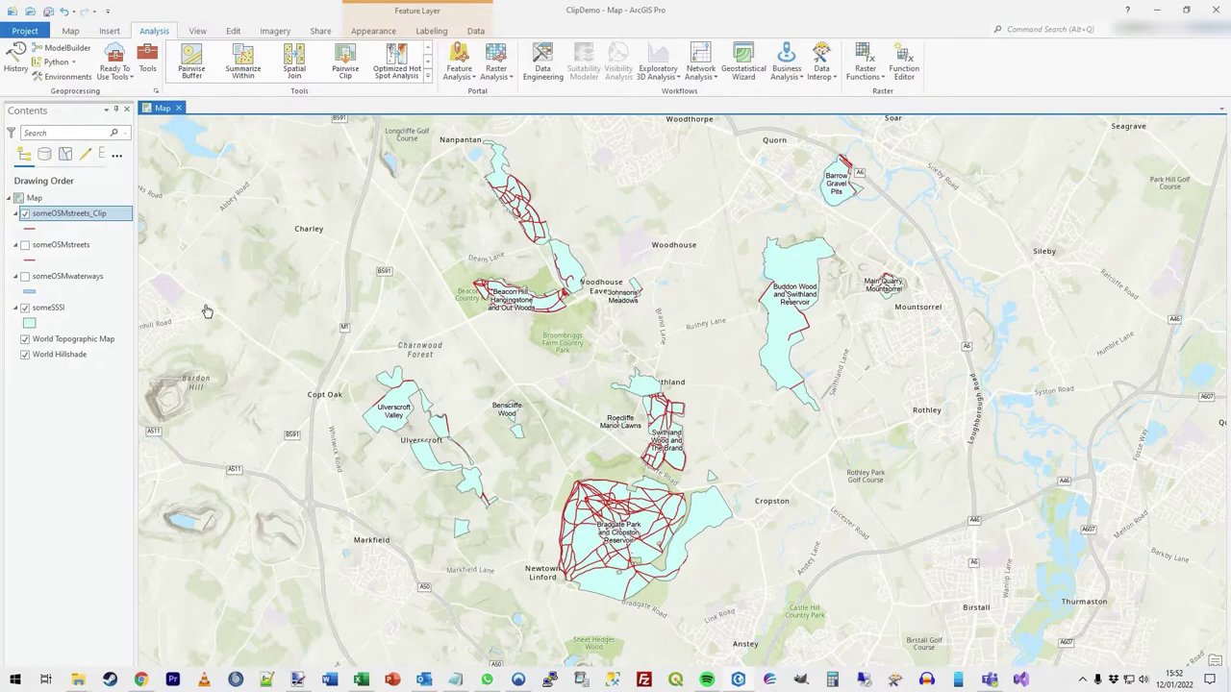
pyautogui.rightClick(69, 220)
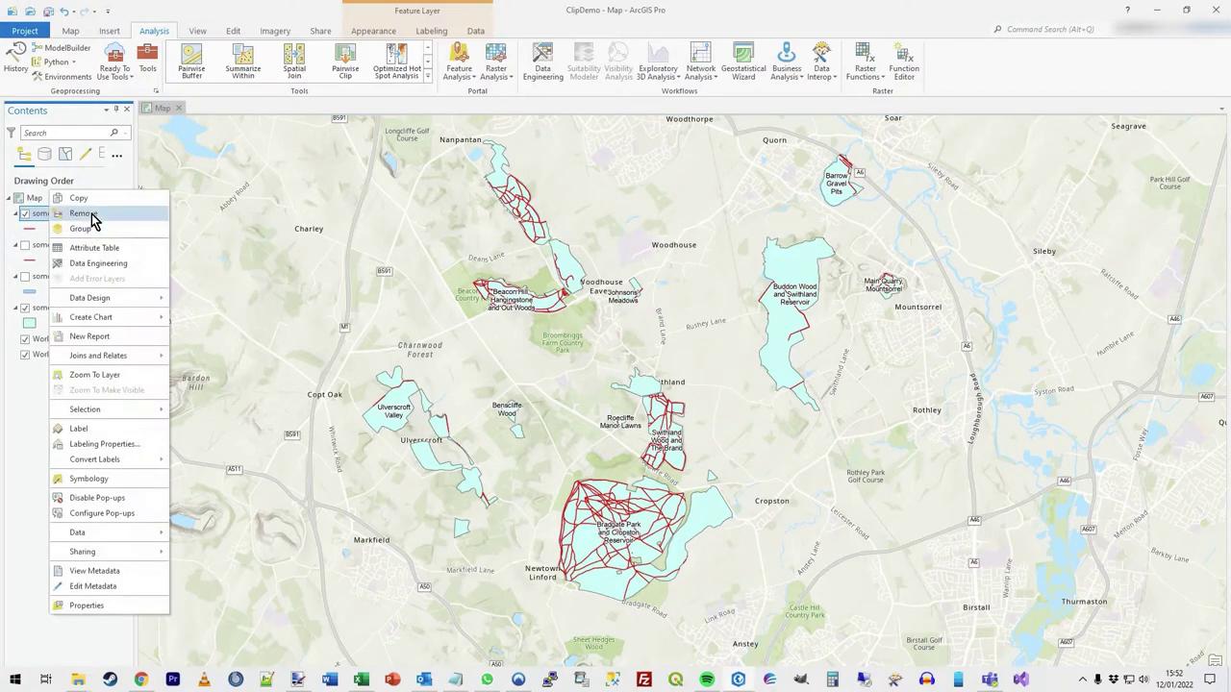
pyautogui.click(91, 213)
# Make the original someOSMstreets and someOSMwaterways layers visible over the SSSI areas.
pyautogui.click(25, 213)
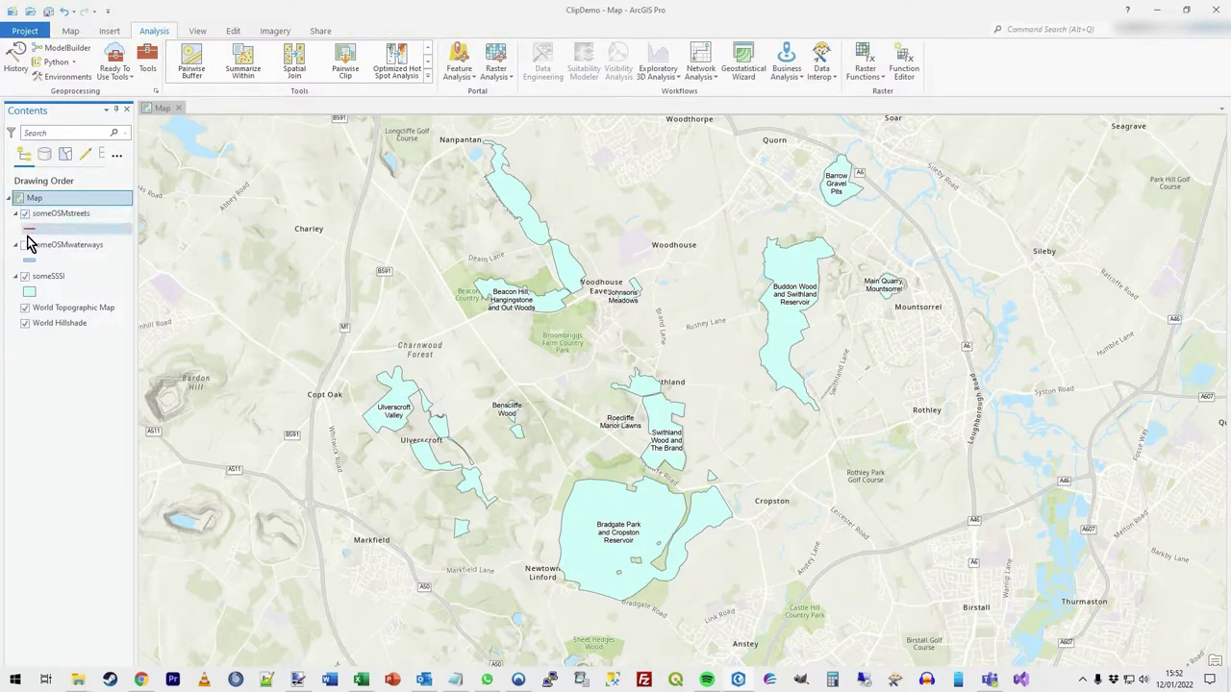
pyautogui.click(25, 245)
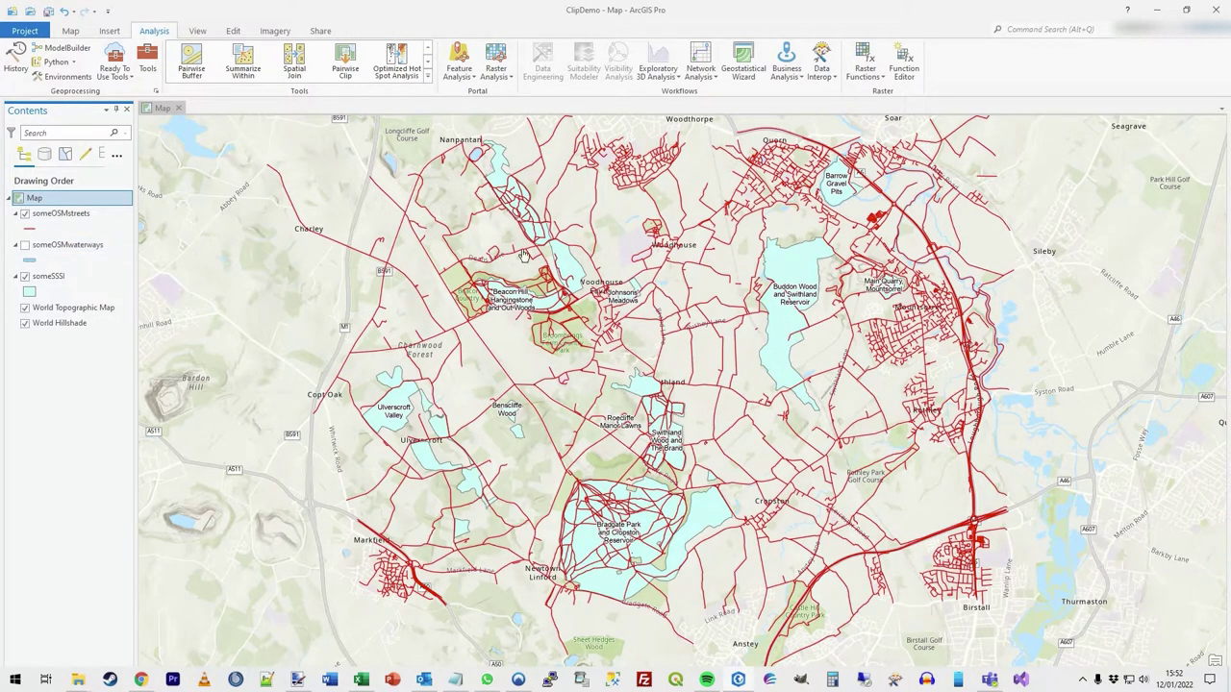
pyautogui.click(25, 246)
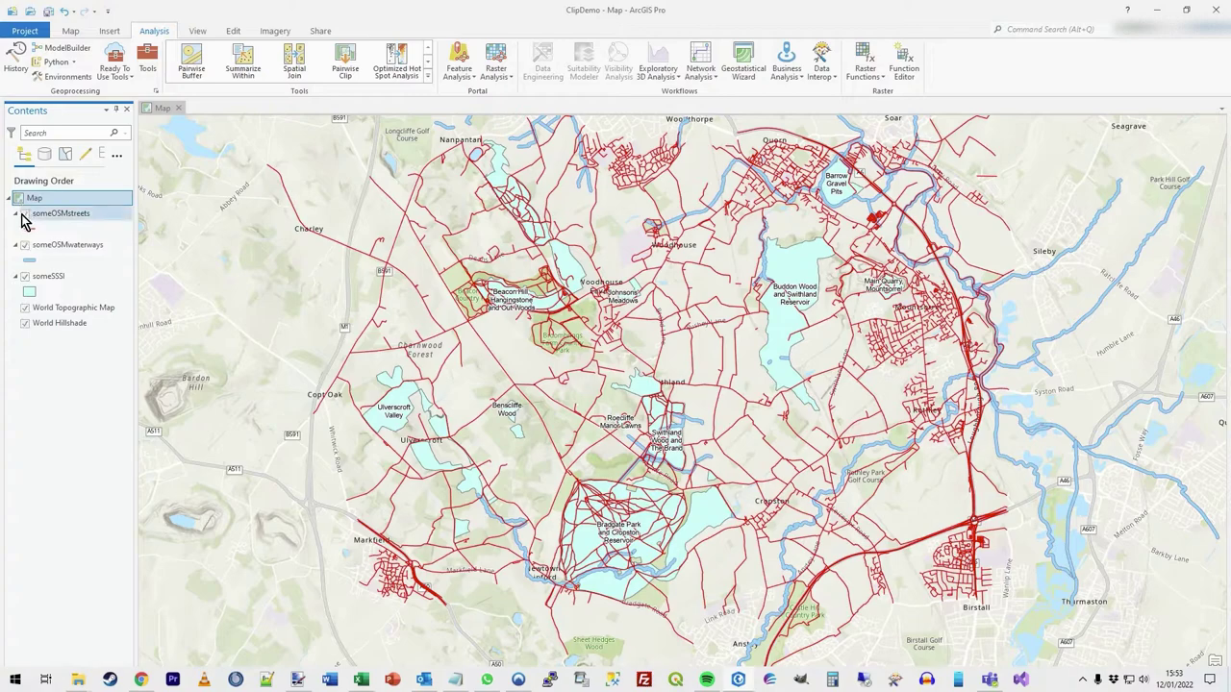
pyautogui.click(25, 214)
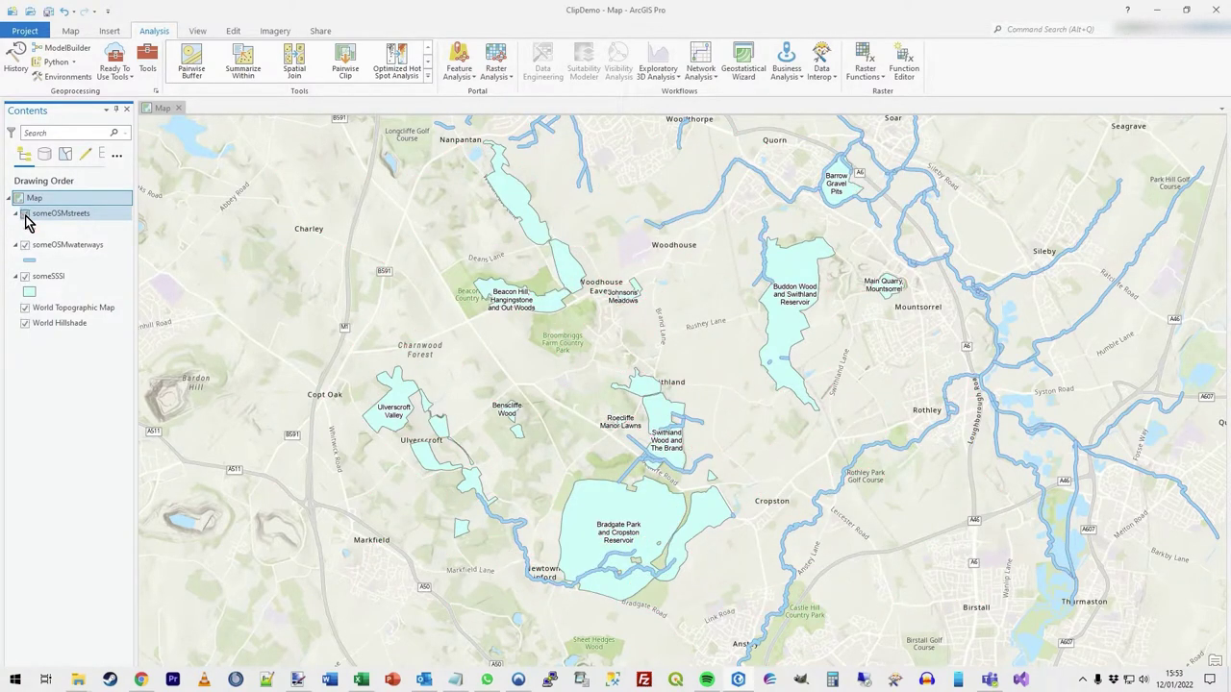
pyautogui.click(25, 215)
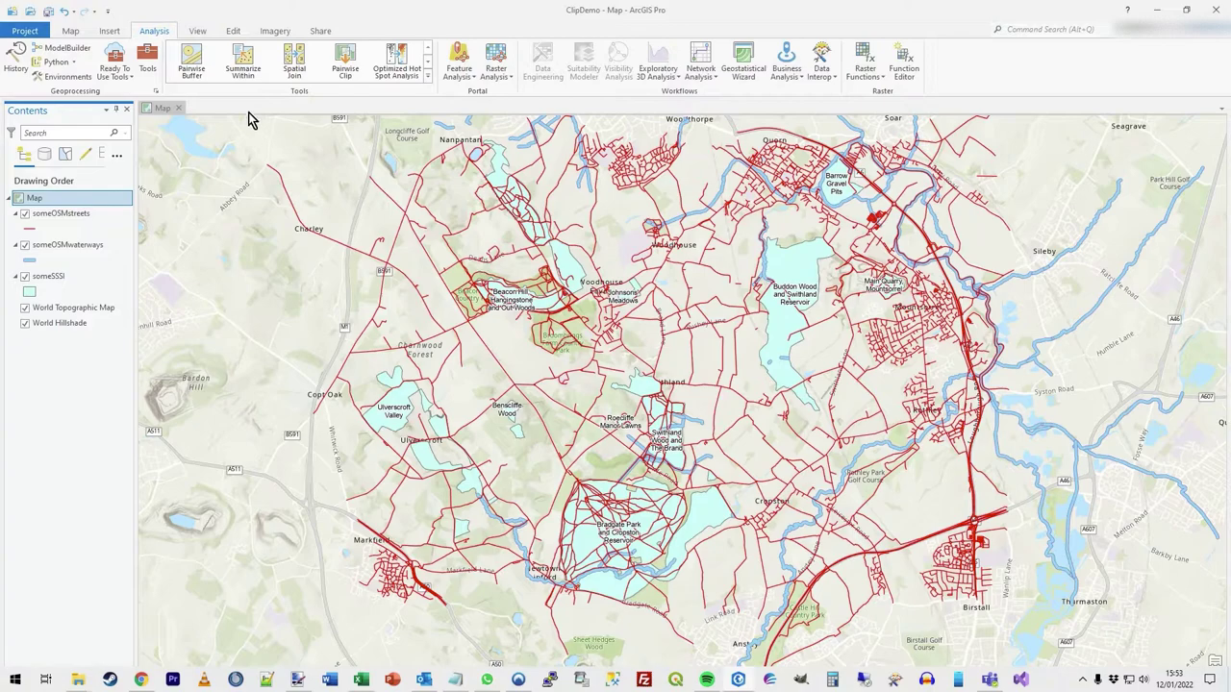
# Search the geoprocessing tools for clip and open the Clip analysis tool in batch mode.
pyautogui.click(149, 59)
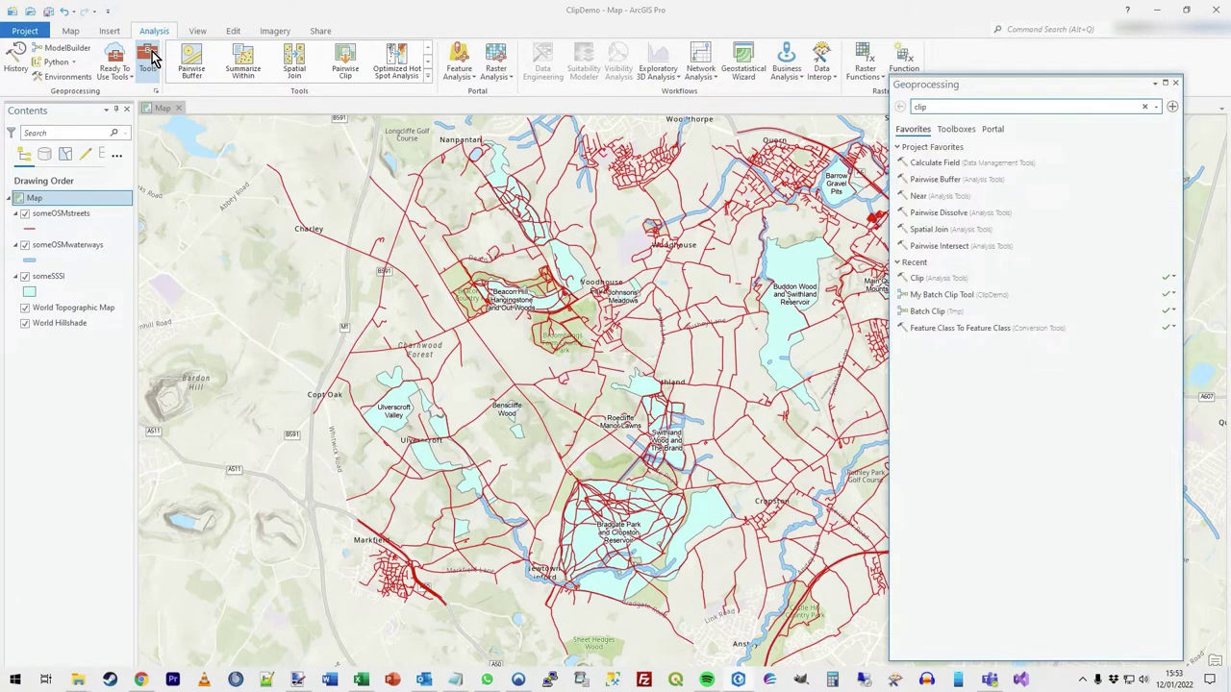
pyautogui.click(943, 104)
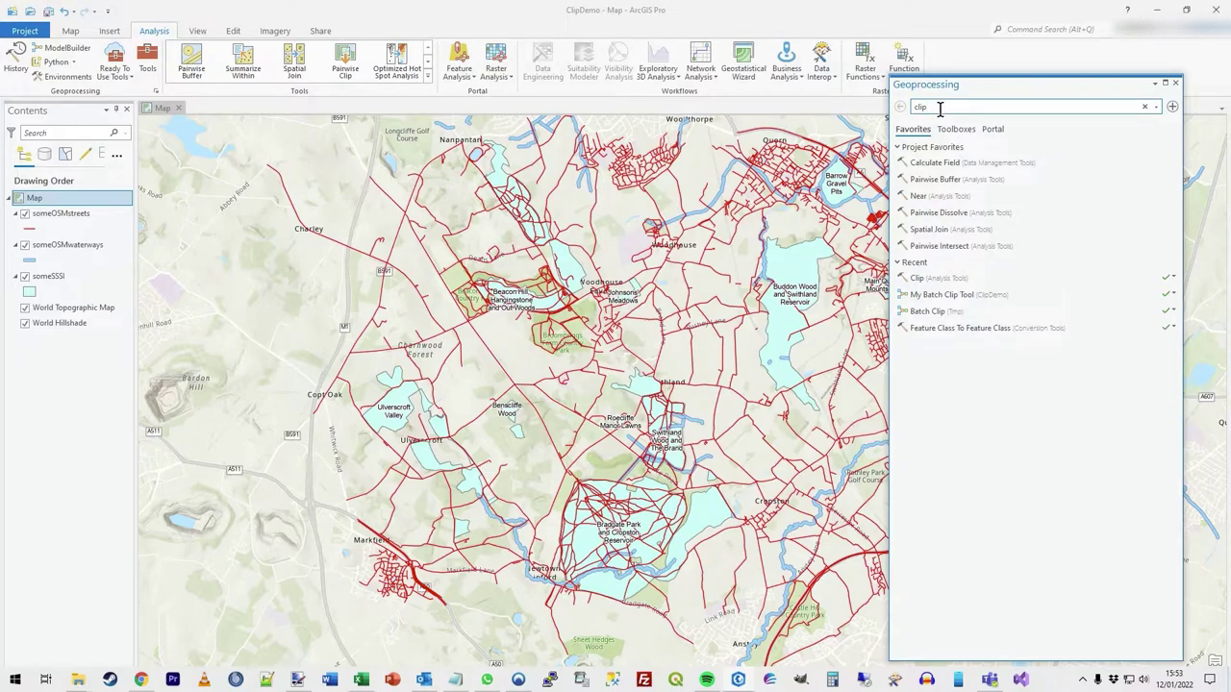
pyautogui.press('Return')
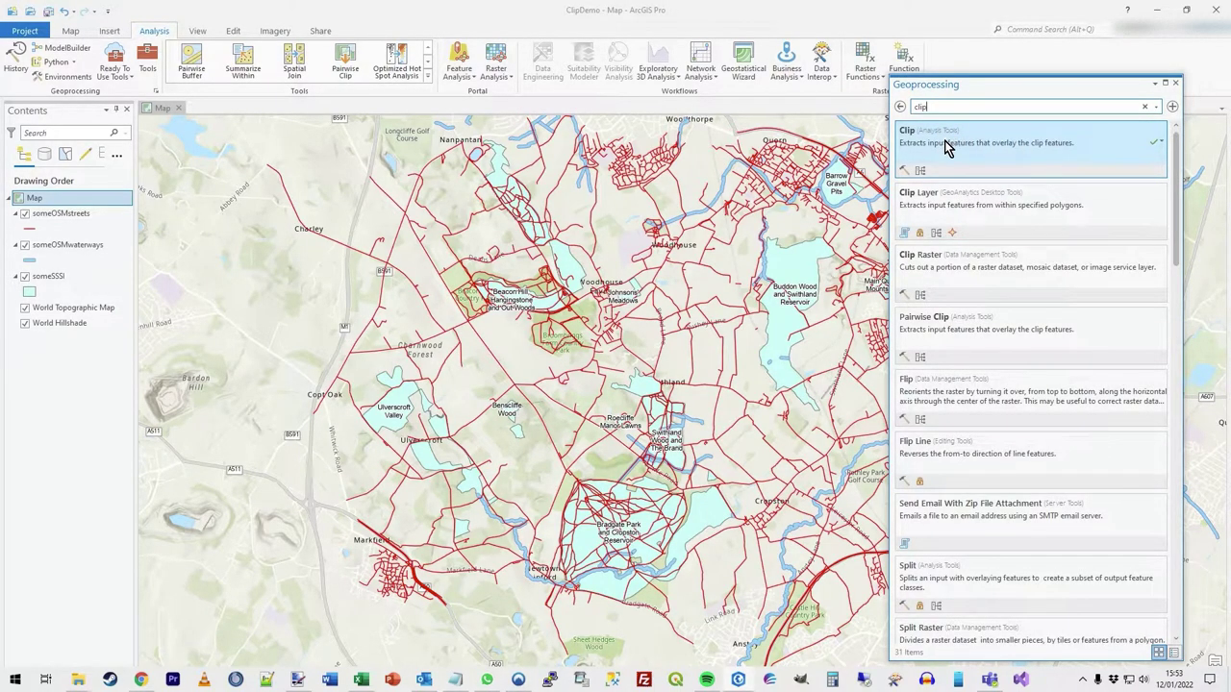
pyautogui.rightClick(928, 159)
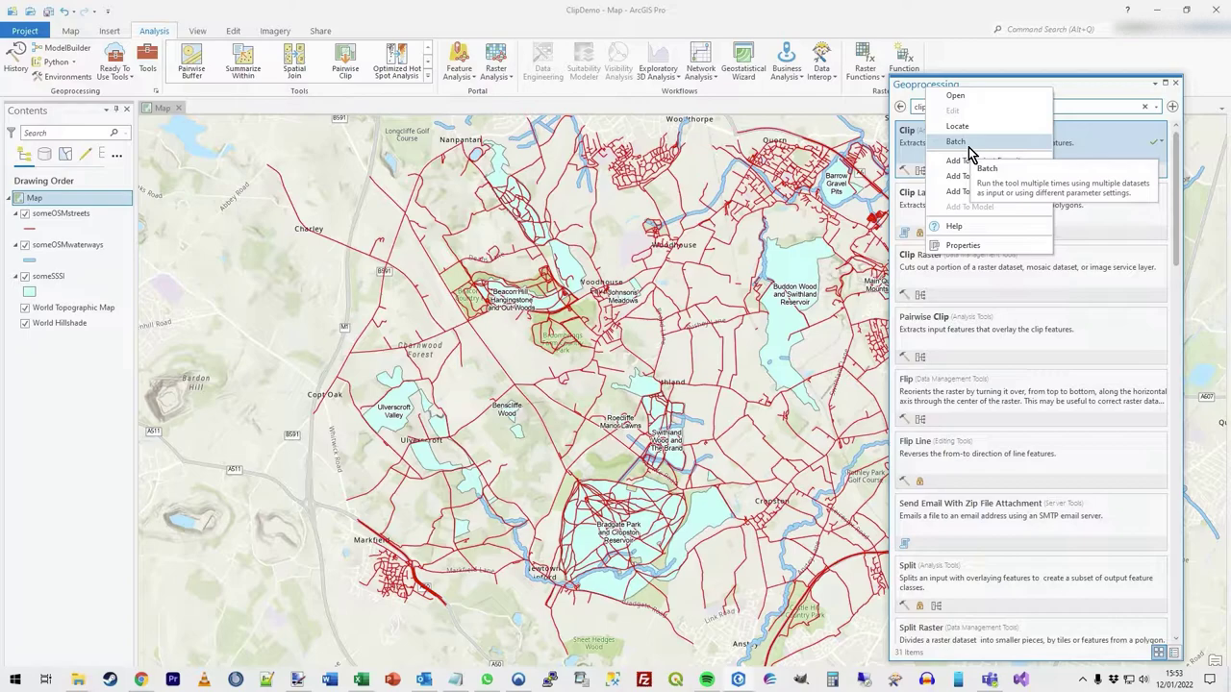
pyautogui.click(968, 147)
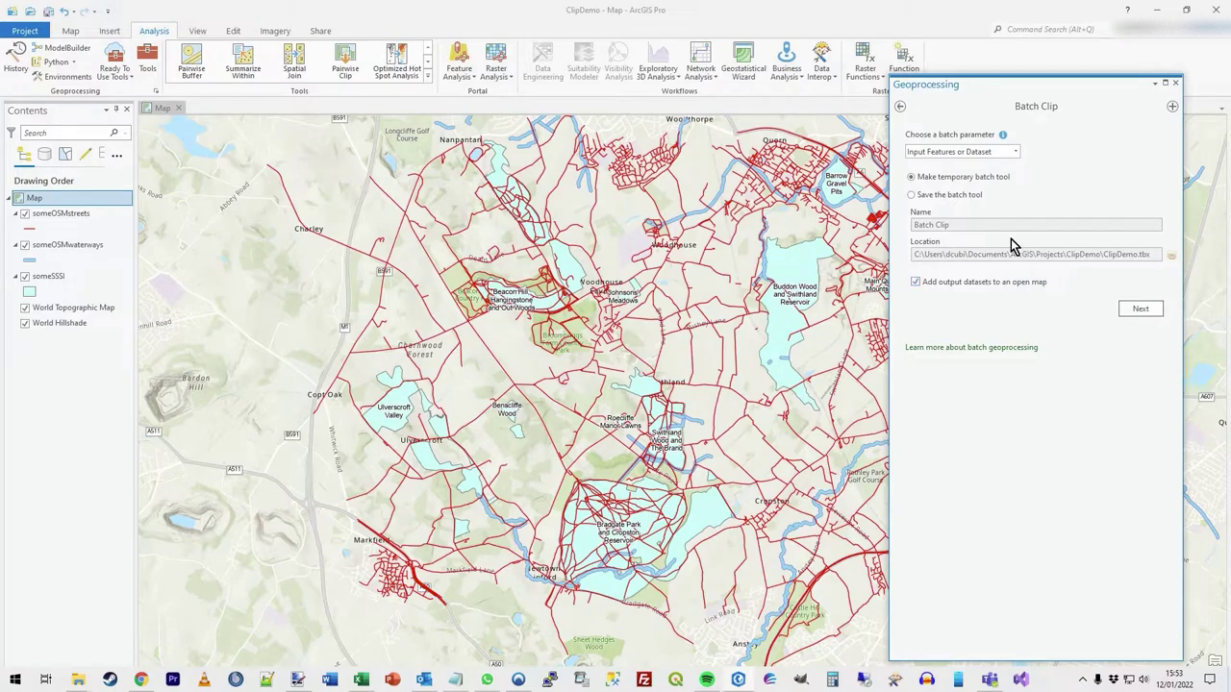
# Set the batch tool to be saved as Multiple Batch Clip with Input Features or Dataset as batch parameter, and continue to its parameters.
pyautogui.click(912, 196)
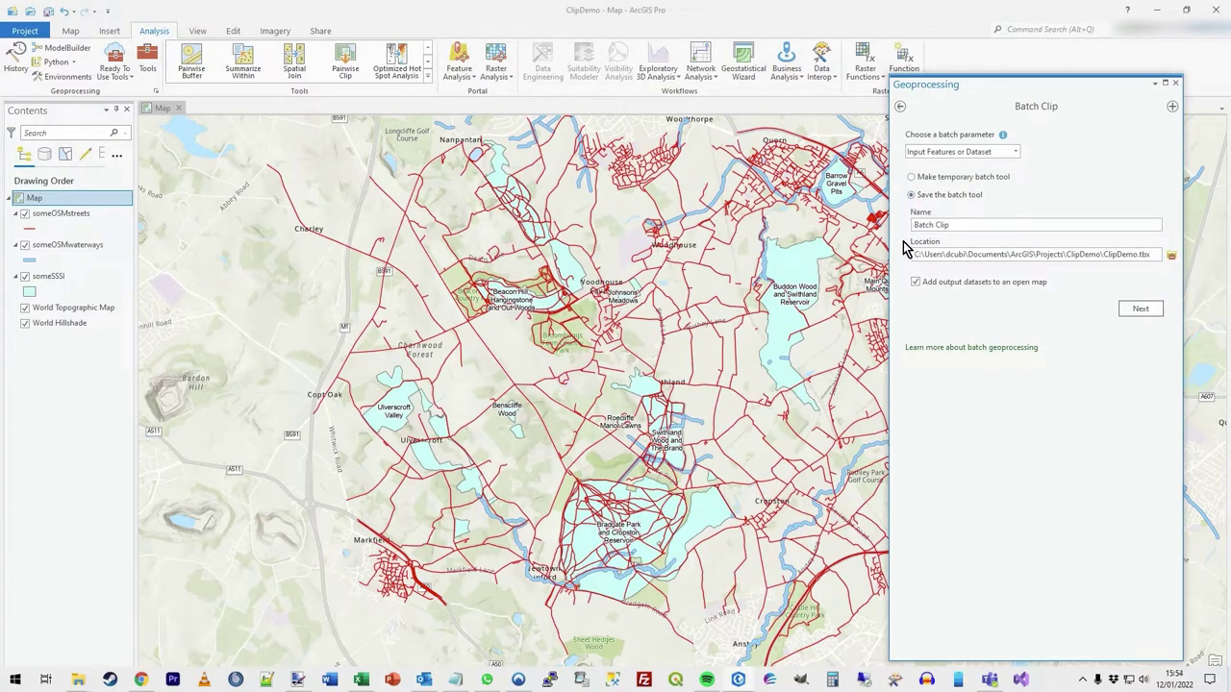
pyautogui.click(1147, 254)
pyautogui.write('Multiple')
pyautogui.click(1013, 152)
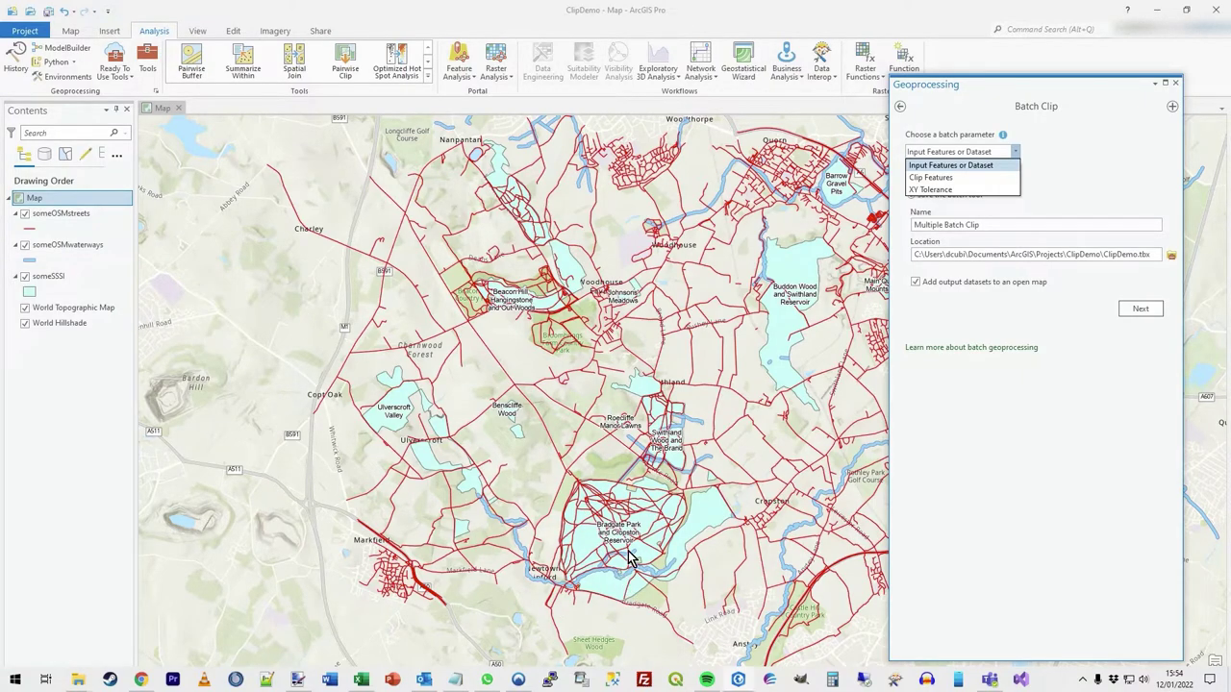
pyautogui.click(952, 178)
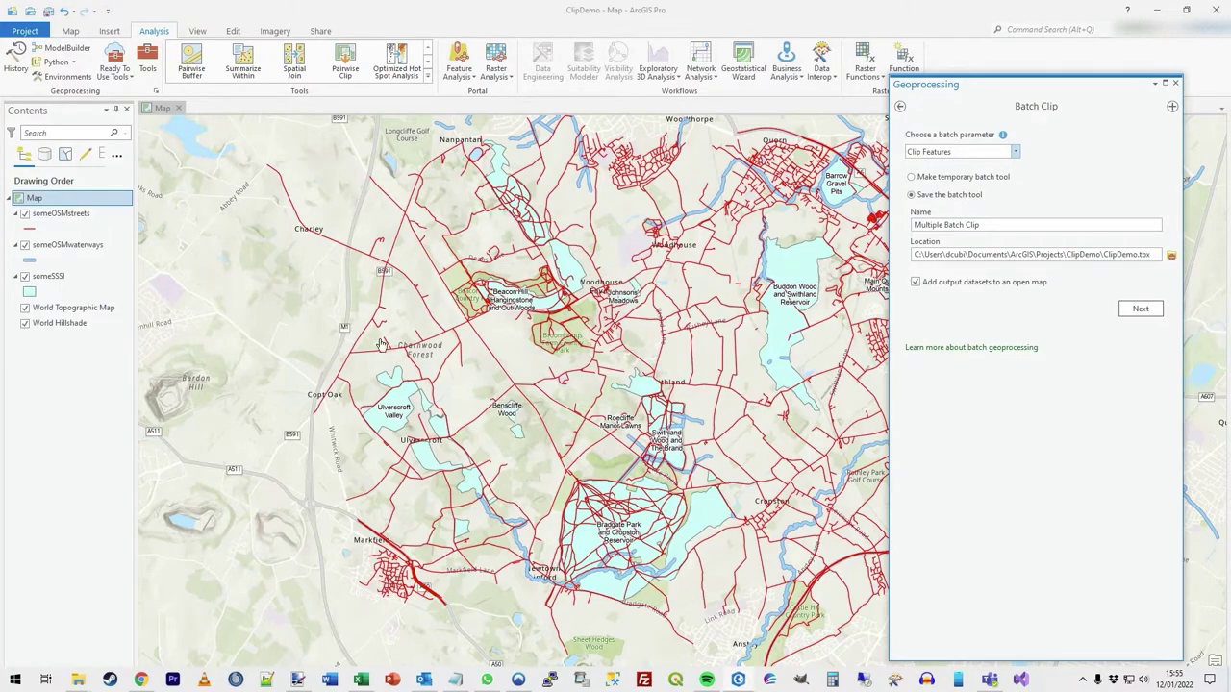
pyautogui.click(1016, 152)
pyautogui.click(989, 163)
pyautogui.click(1148, 310)
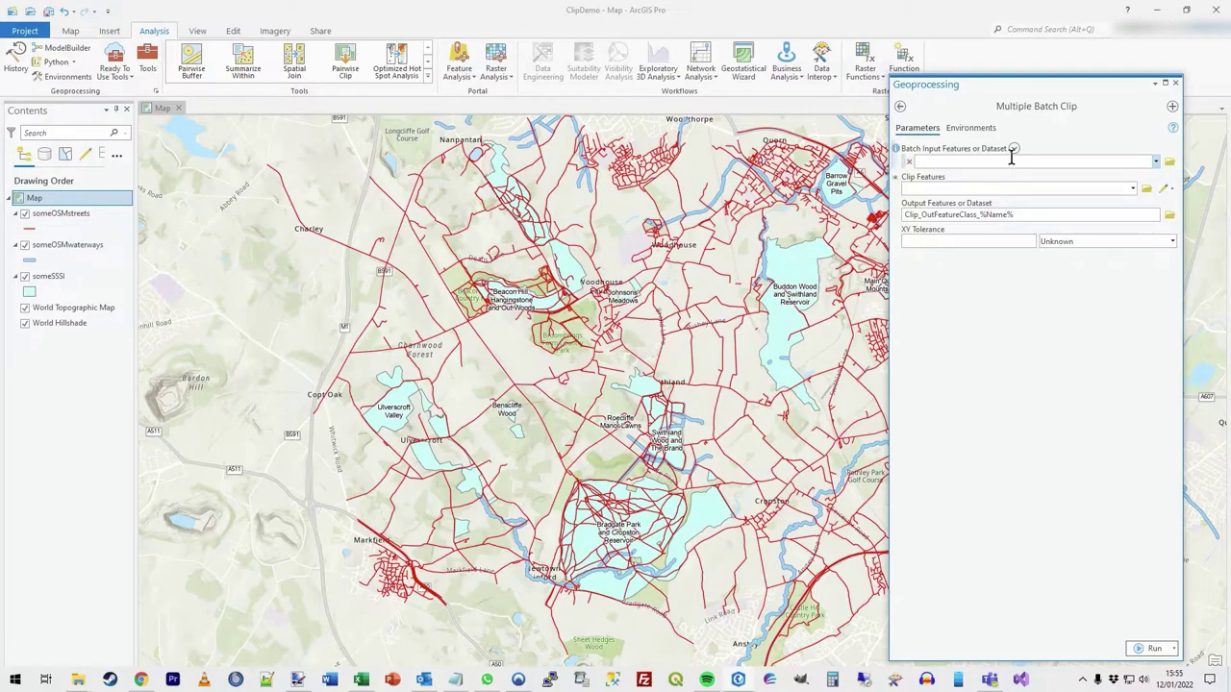
# Add someOSMstreets and someOSMwaterways together as the batch input features.
pyautogui.click(1157, 162)
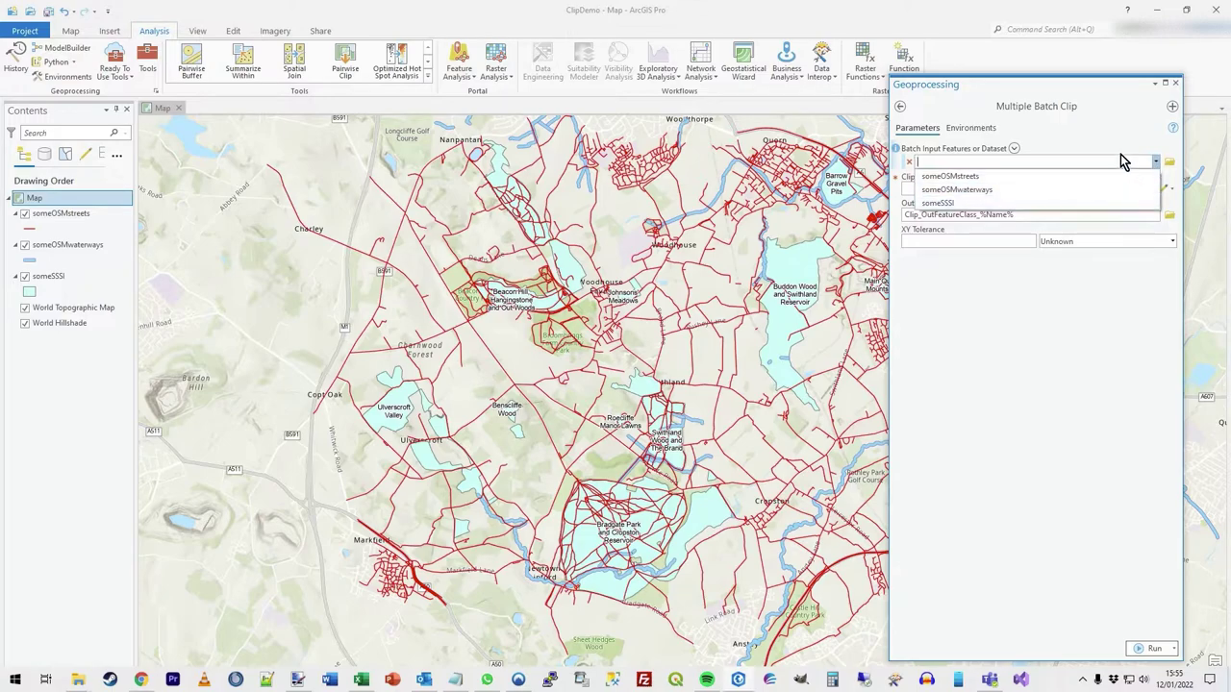
pyautogui.click(1014, 148)
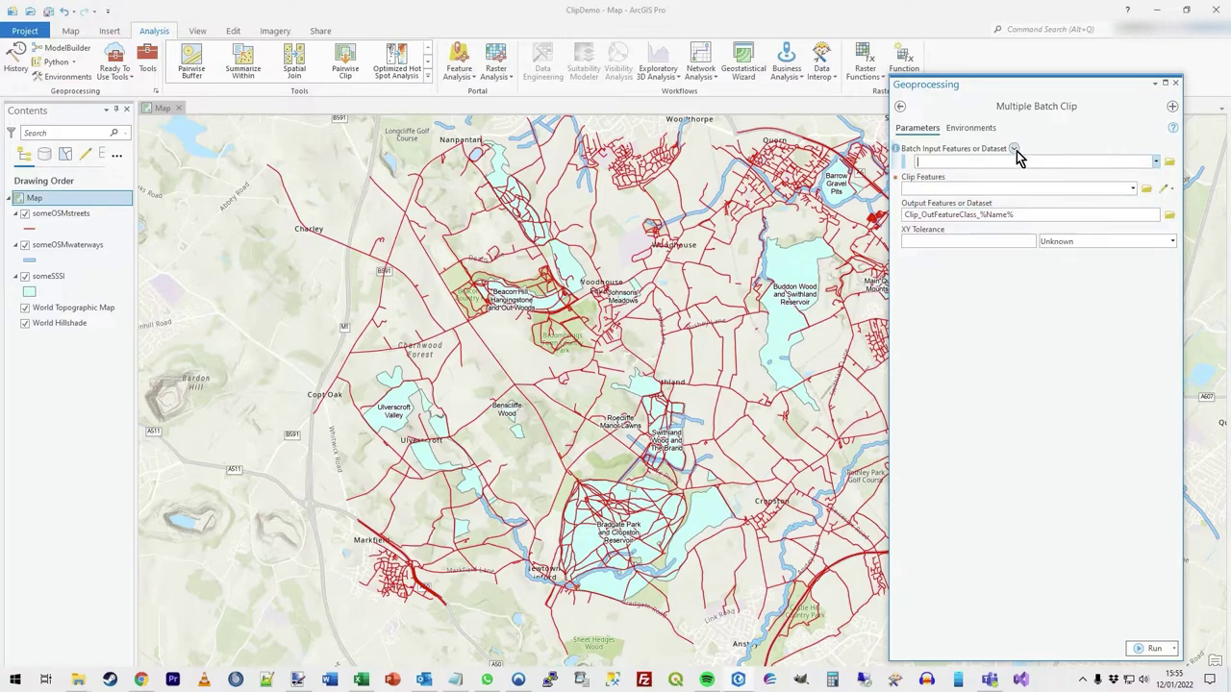
pyautogui.click(1014, 148)
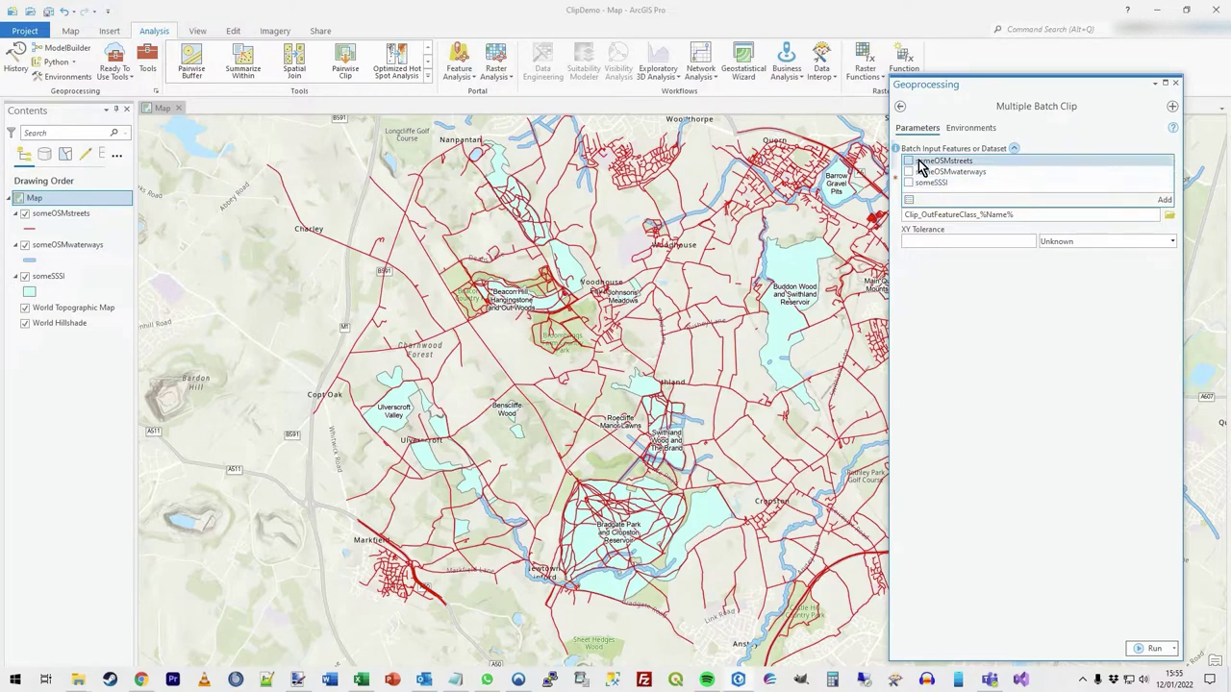
pyautogui.click(909, 161)
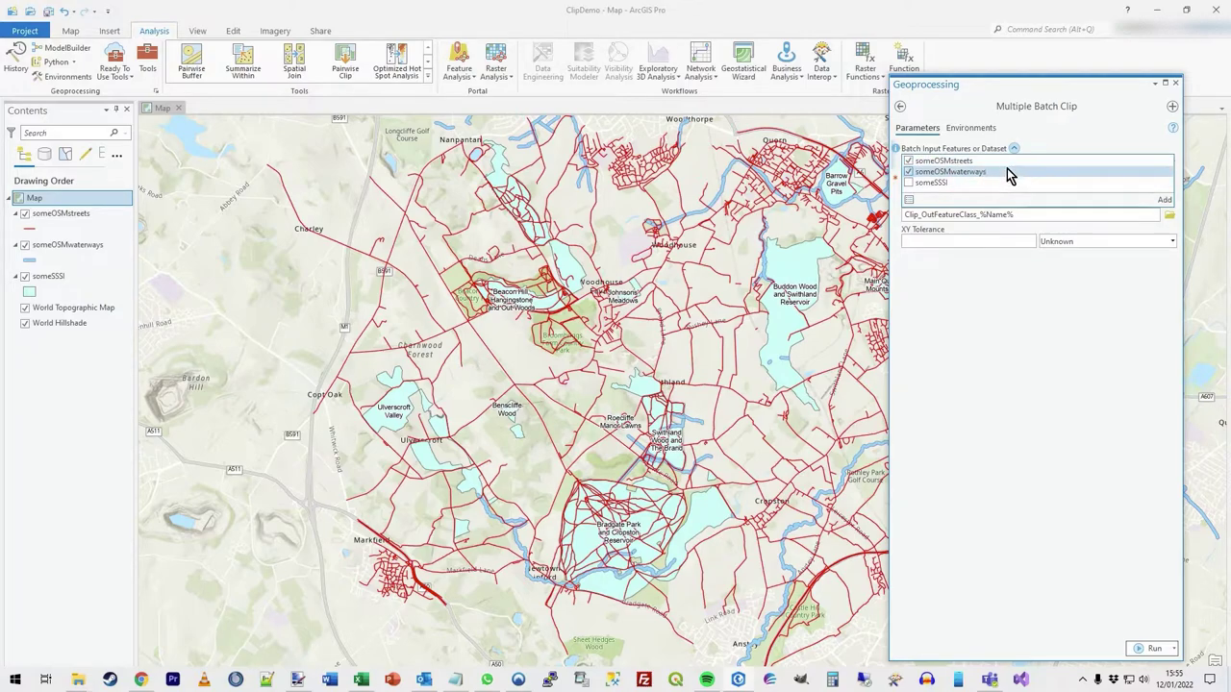
pyautogui.click(1164, 200)
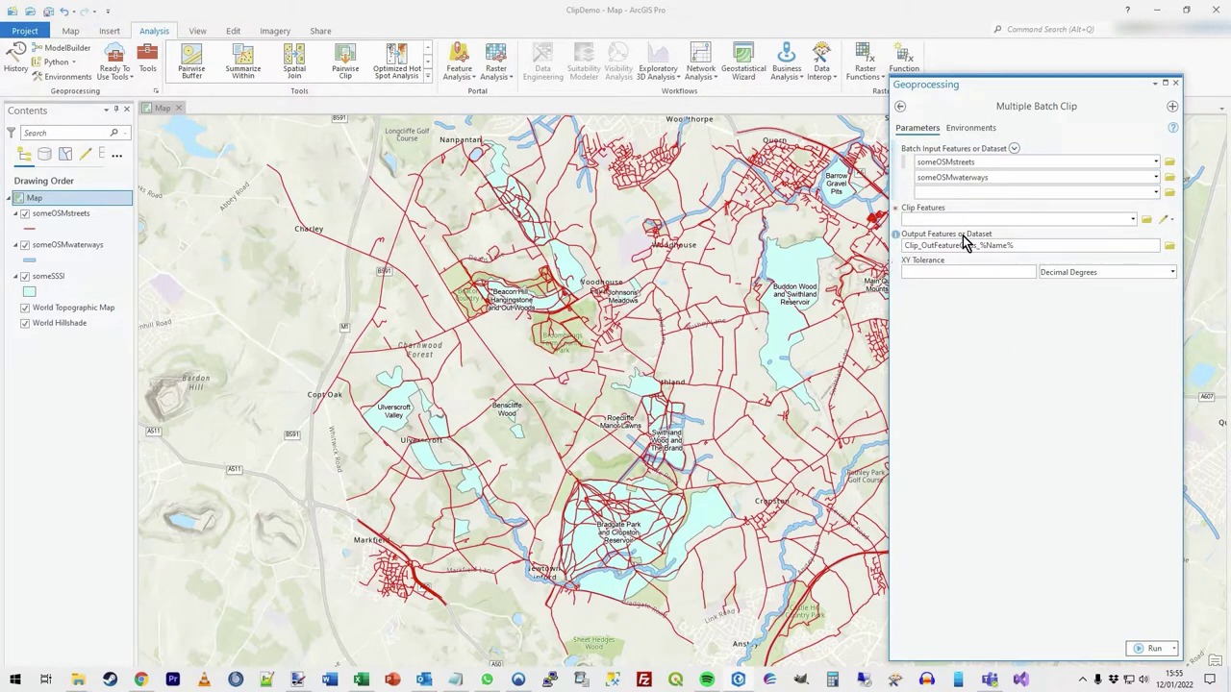
# Set the clip features to someSSSI and check the output path, keeping the default name Clip_OutFeatureClass_%Name%.
pyautogui.click(1132, 221)
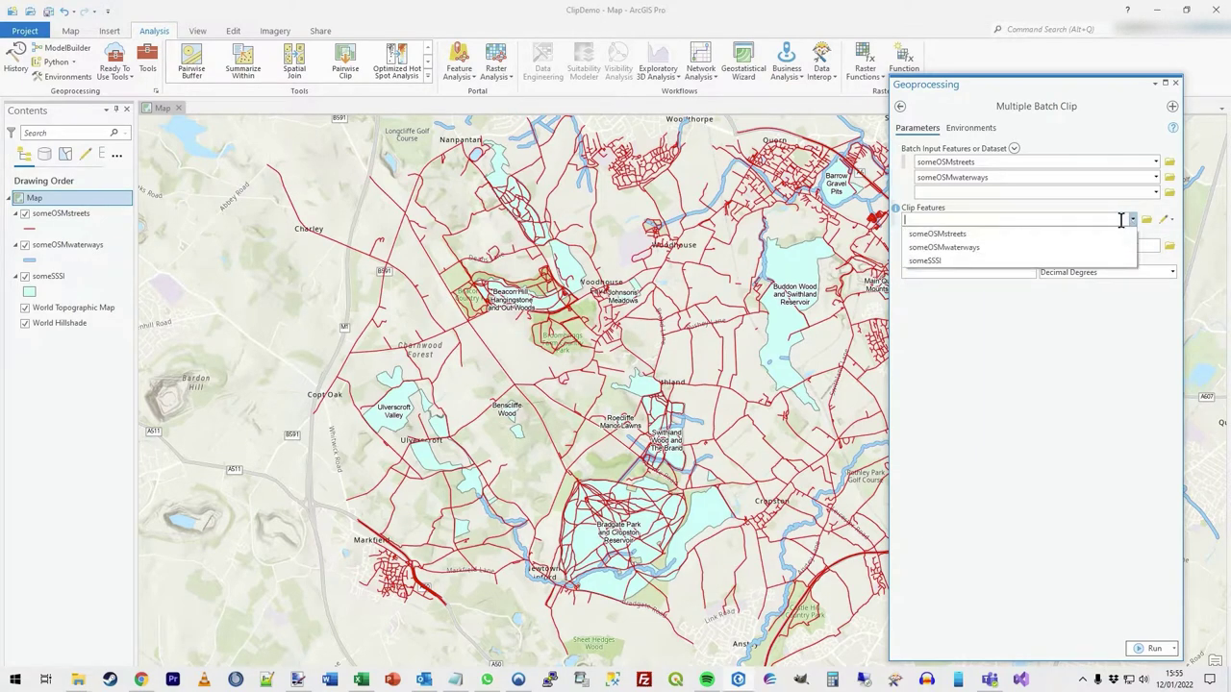
pyautogui.click(947, 267)
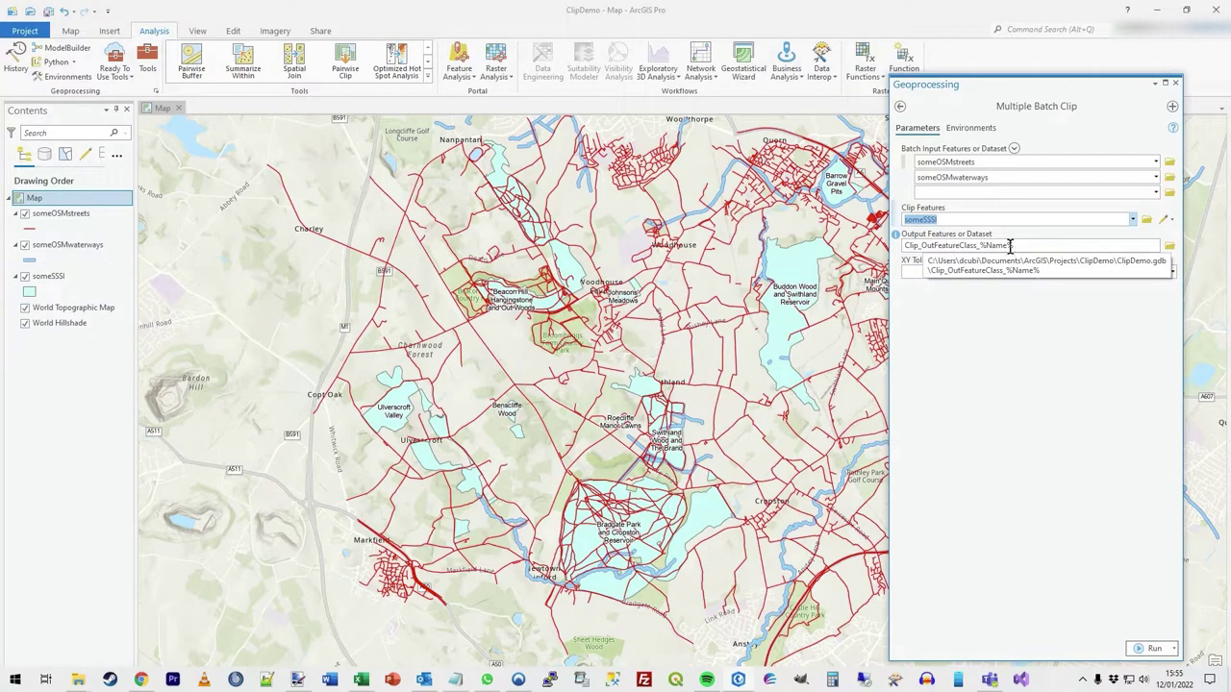
pyautogui.moveTo(1015, 245); pyautogui.dragTo(999, 247)
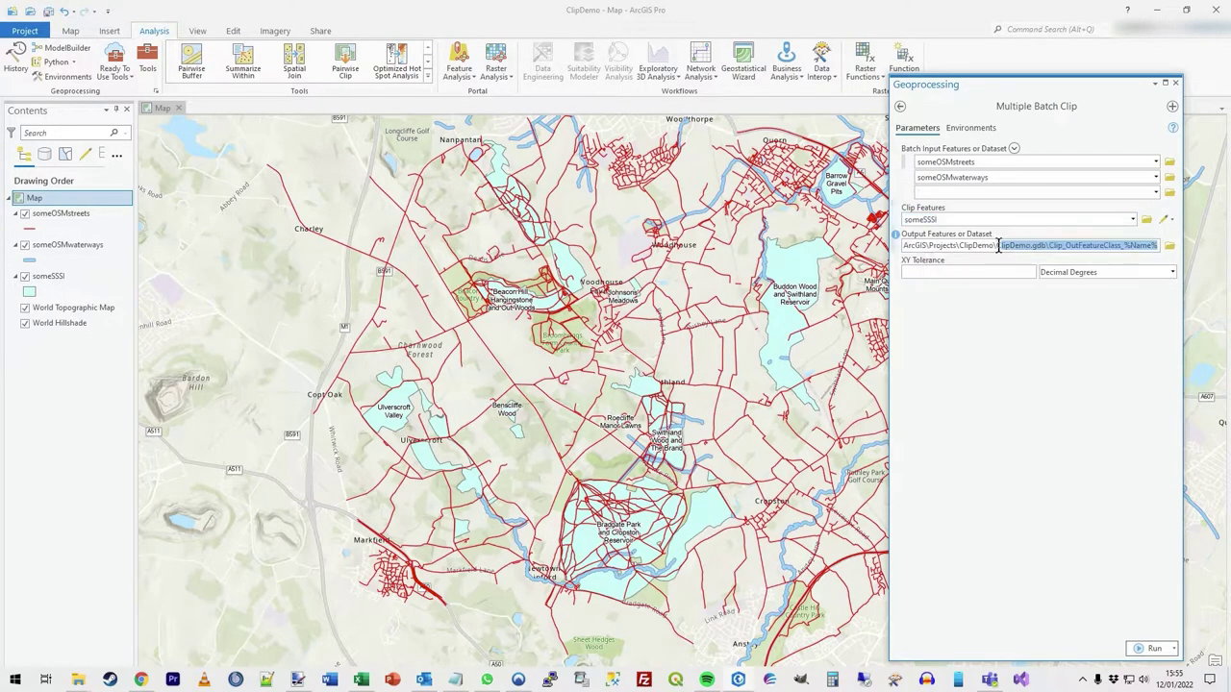
pyautogui.click(1118, 247)
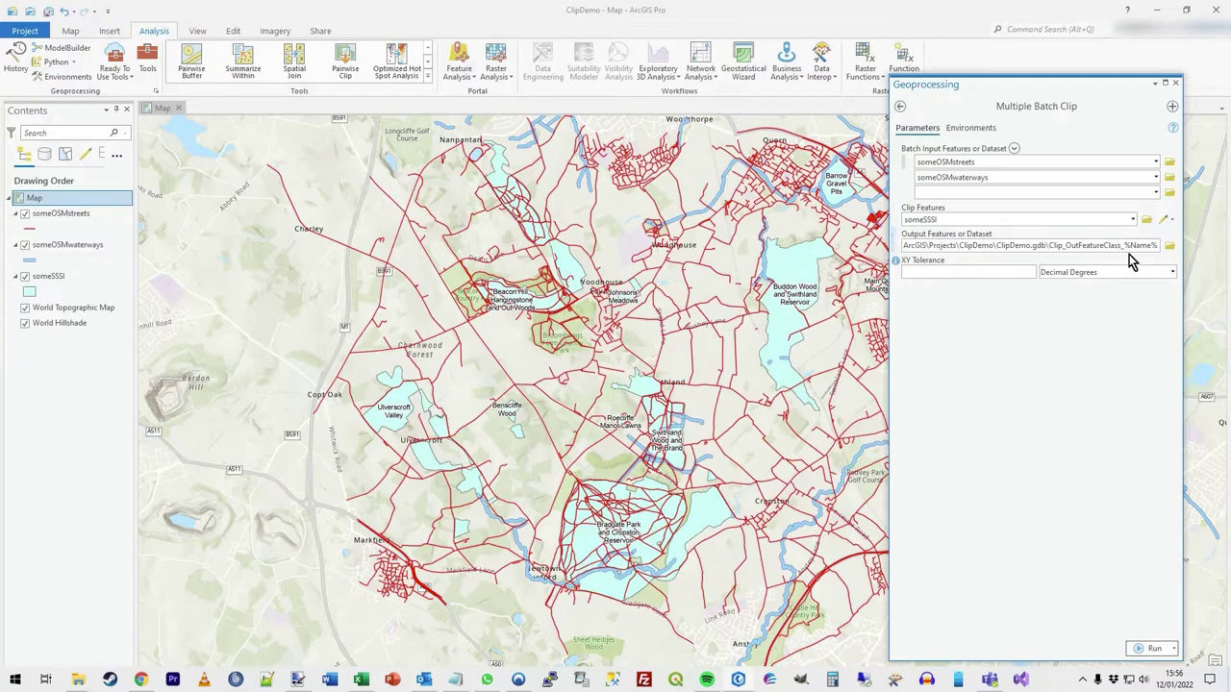
pyautogui.click(1033, 341)
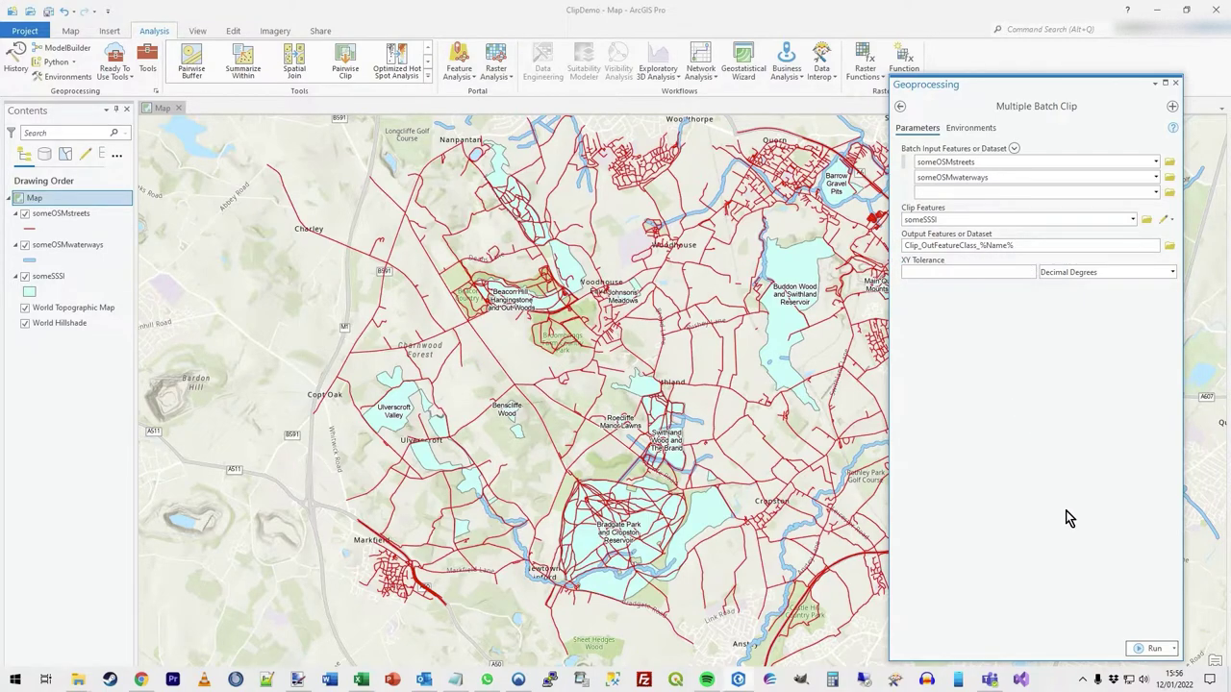
# Check the environment settings without changing them, run Multiple Batch Clip, and close the Geoprocessing pane.
pyautogui.click(974, 129)
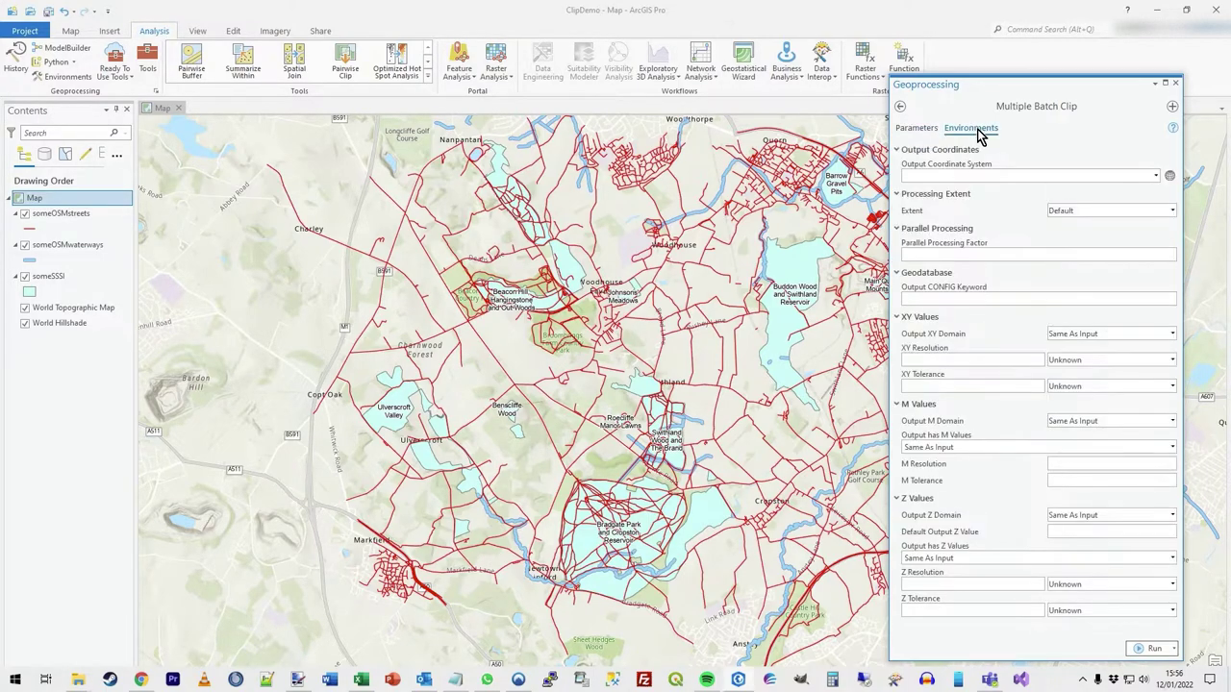
pyautogui.click(916, 129)
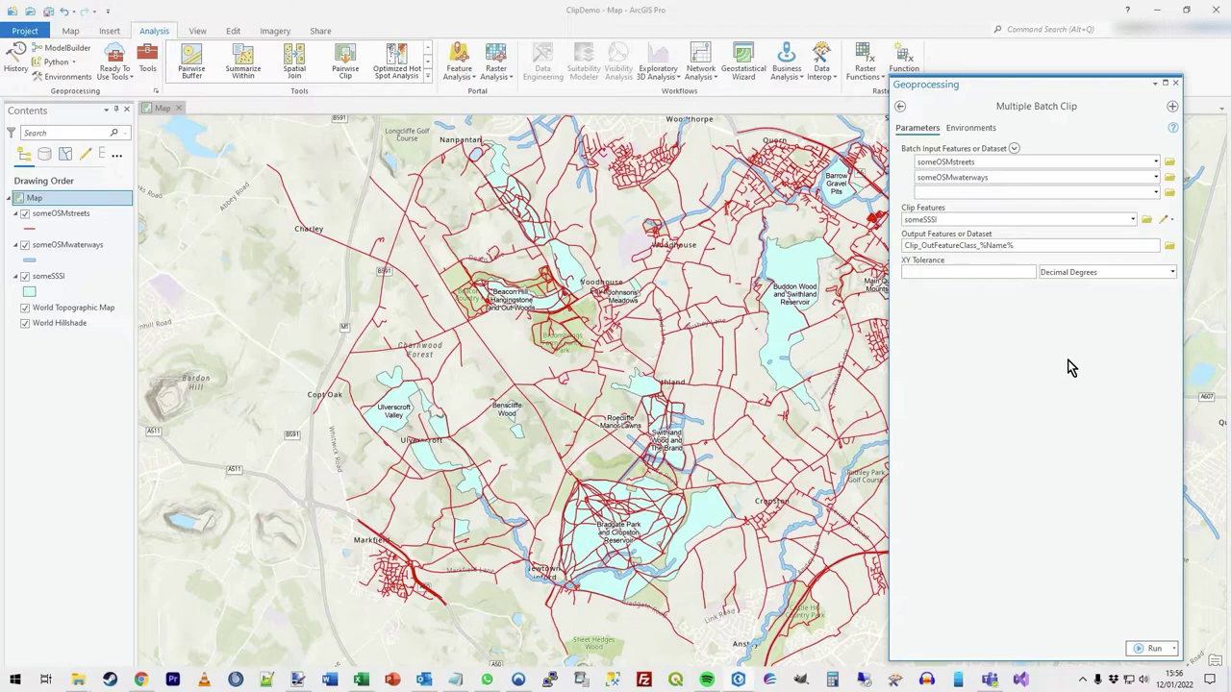
pyautogui.click(1155, 649)
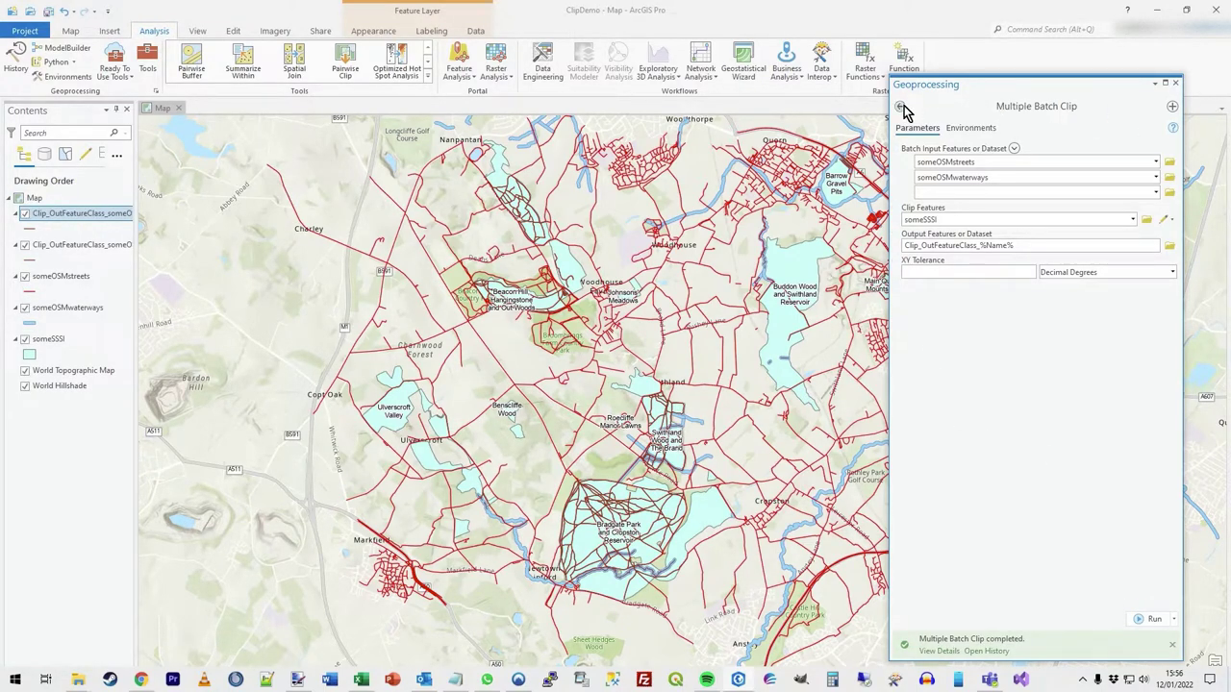
pyautogui.moveTo(976, 89); pyautogui.dragTo(1021, 91)
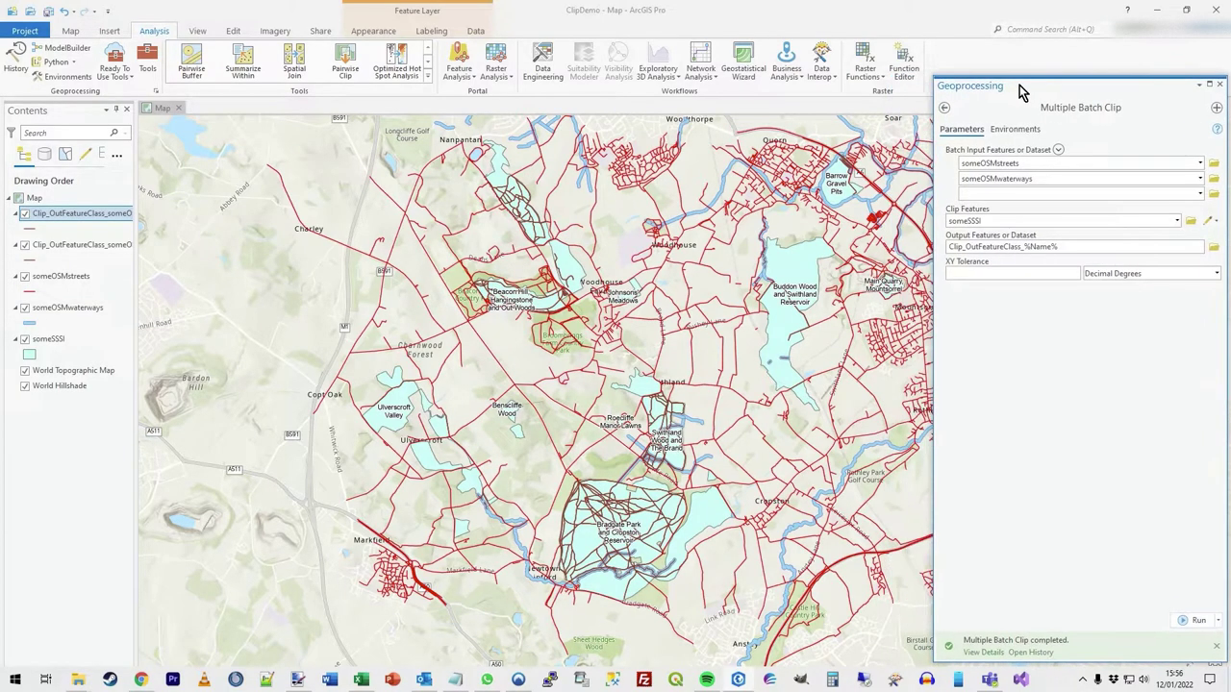
pyautogui.click(1219, 85)
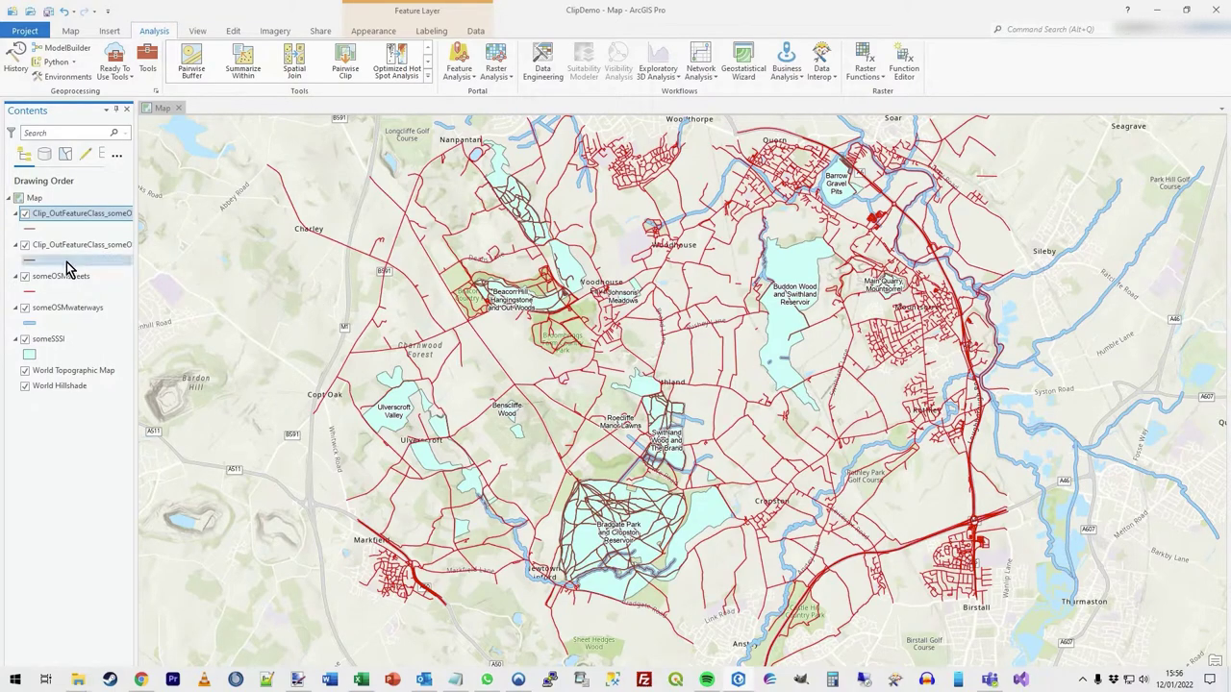
# Hide the original someOSMstreets and someOSMwaterways layers to view both batch-clipped outputs over the SSSI areas.
pyautogui.click(25, 276)
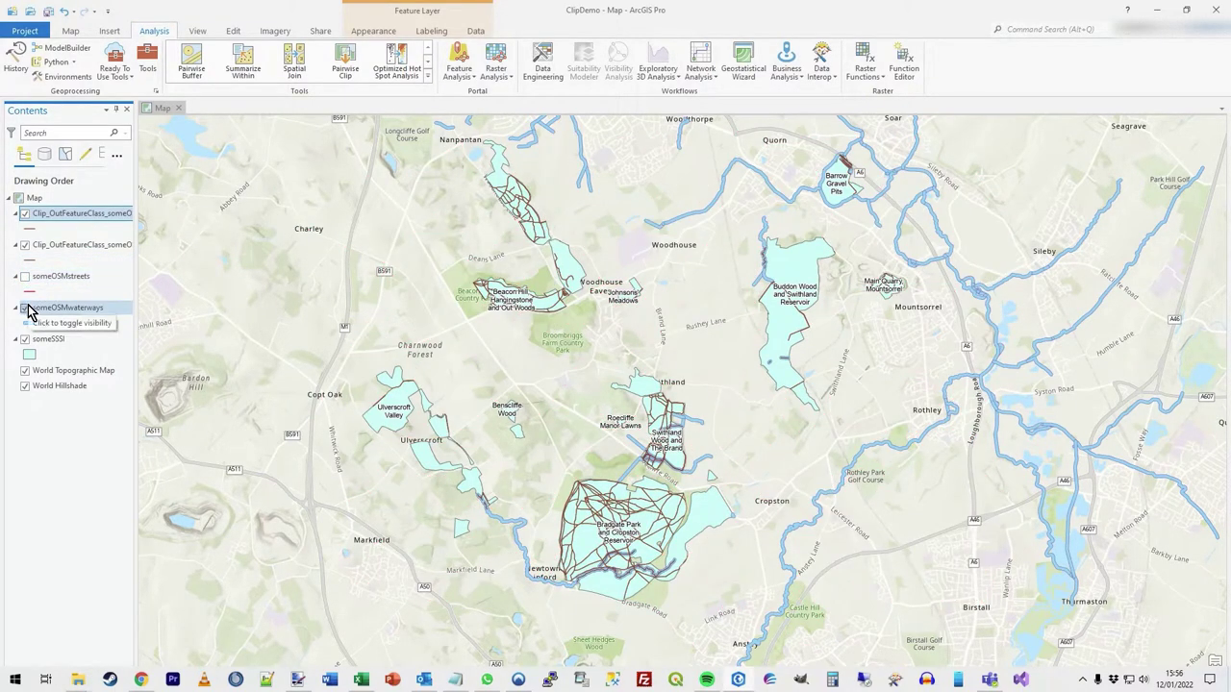
pyautogui.click(25, 308)
pyautogui.moveTo(735, 475); pyautogui.dragTo(699, 464)
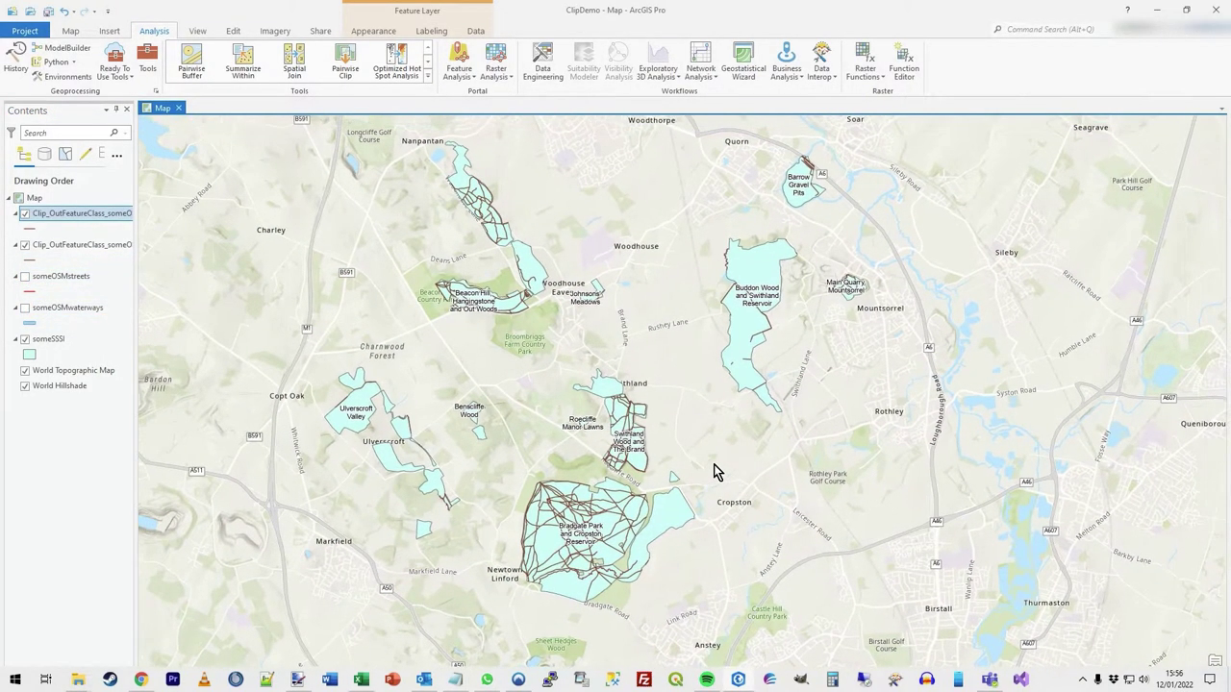
# Widen the layer list to show full names and isolate the clipped waterways over Bradgate Park by hiding the clipped streets.
pyautogui.moveTo(137, 241); pyautogui.dragTo(212, 238)
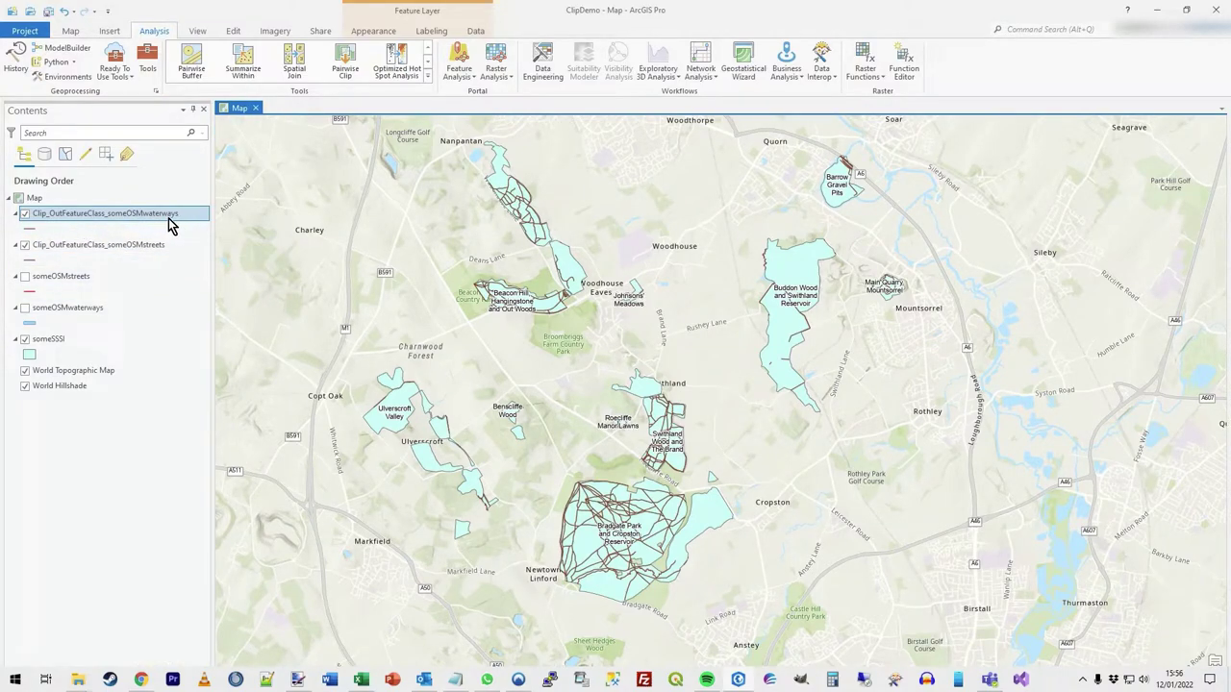
pyautogui.keyDown('ctrl'); pyautogui.click(115, 246); pyautogui.keyUp('ctrl')
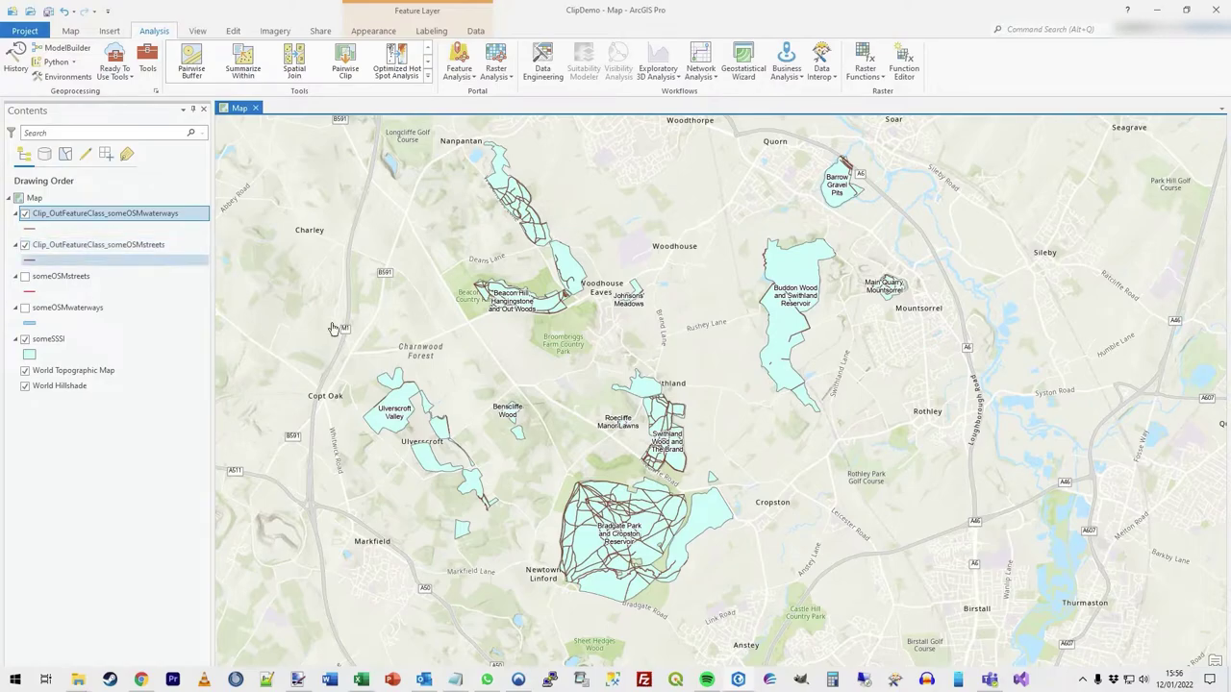
pyautogui.scroll(2, 643, 548)
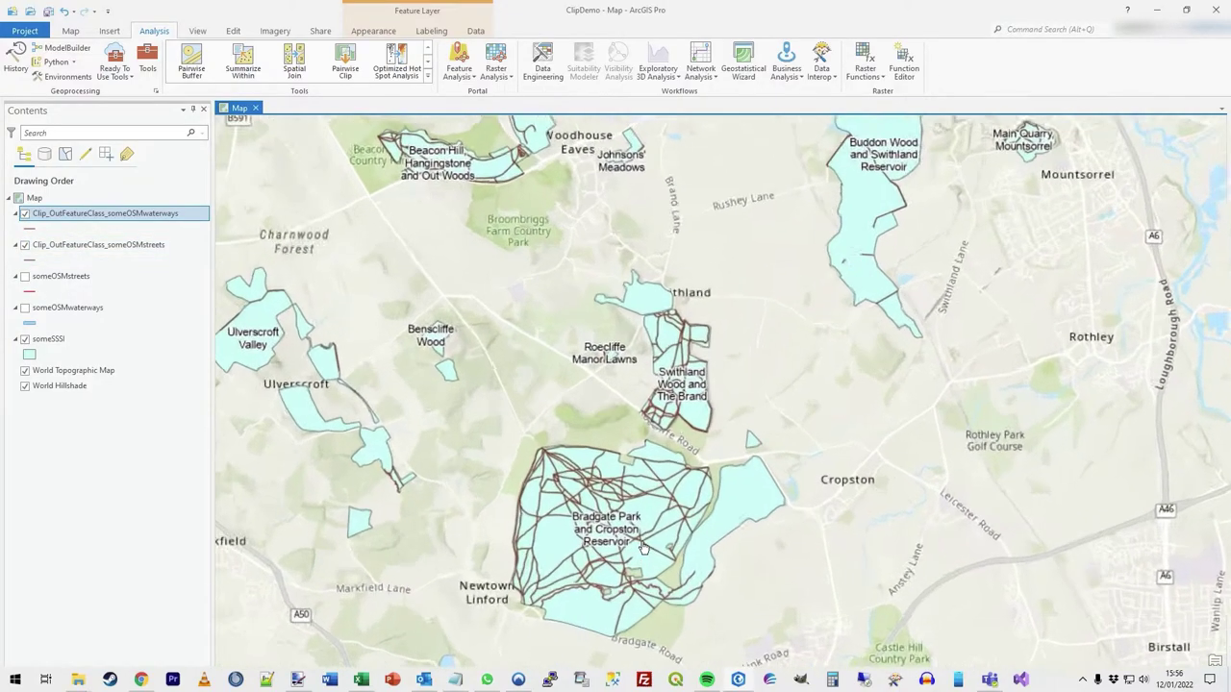
pyautogui.scroll(3, 643, 548)
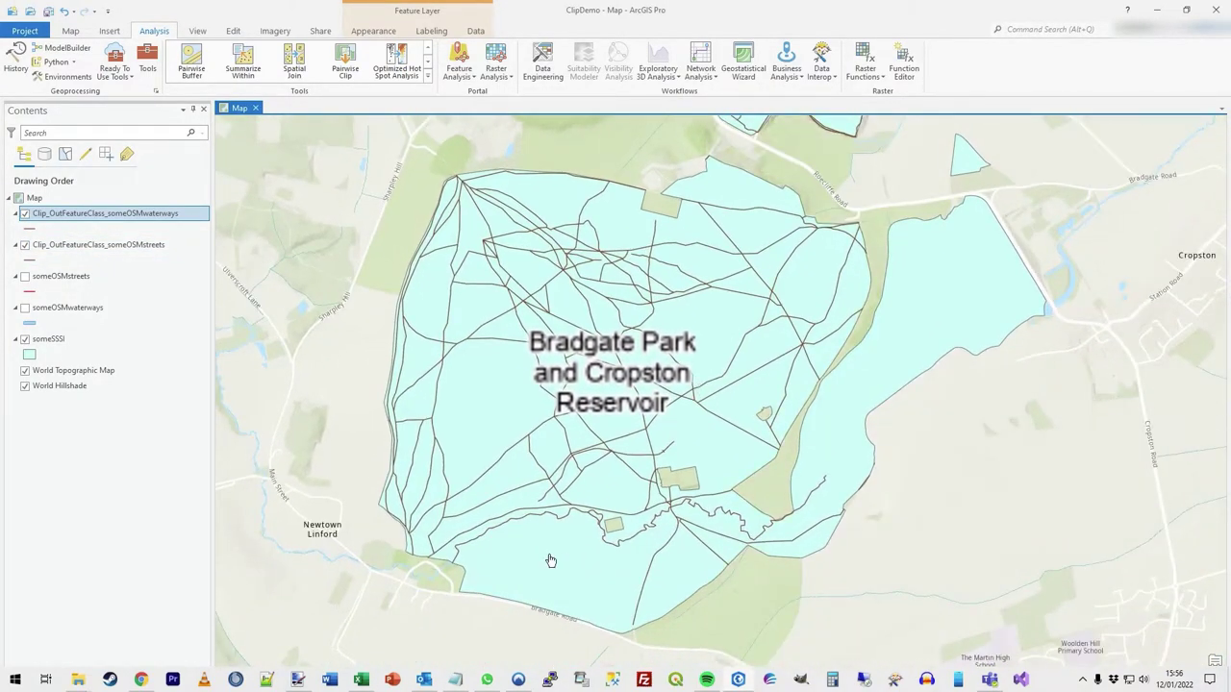
pyautogui.scroll(2, 550, 561)
pyautogui.click(24, 216)
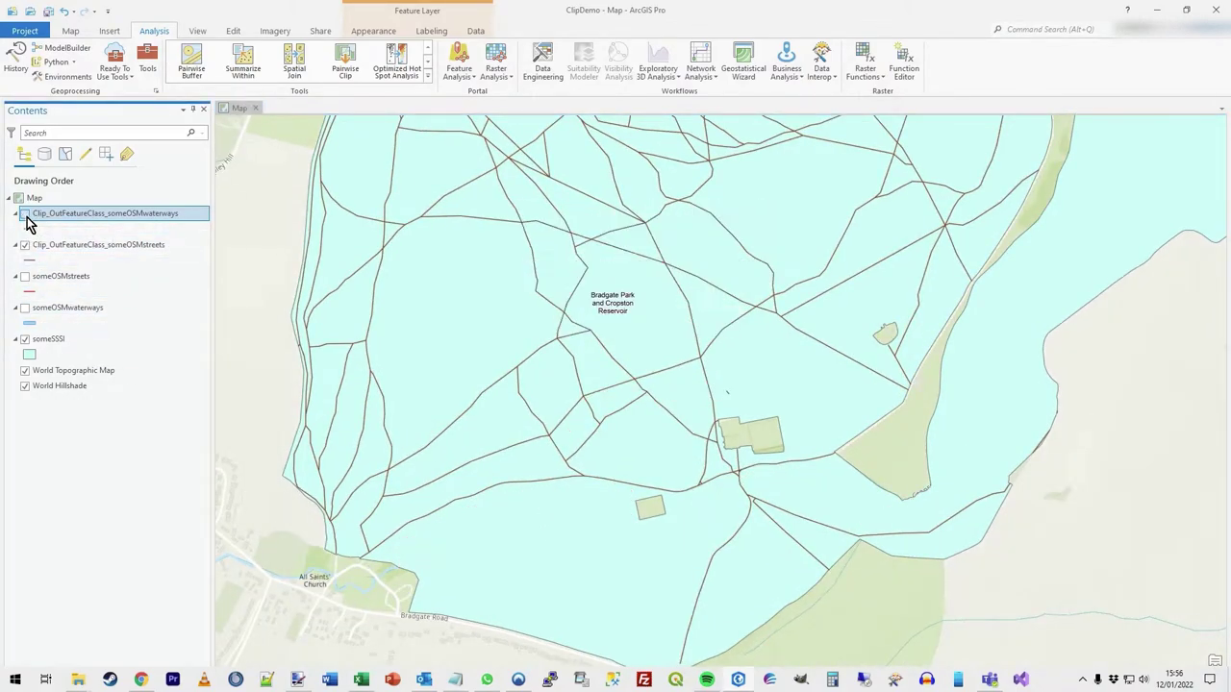
pyautogui.click(24, 246)
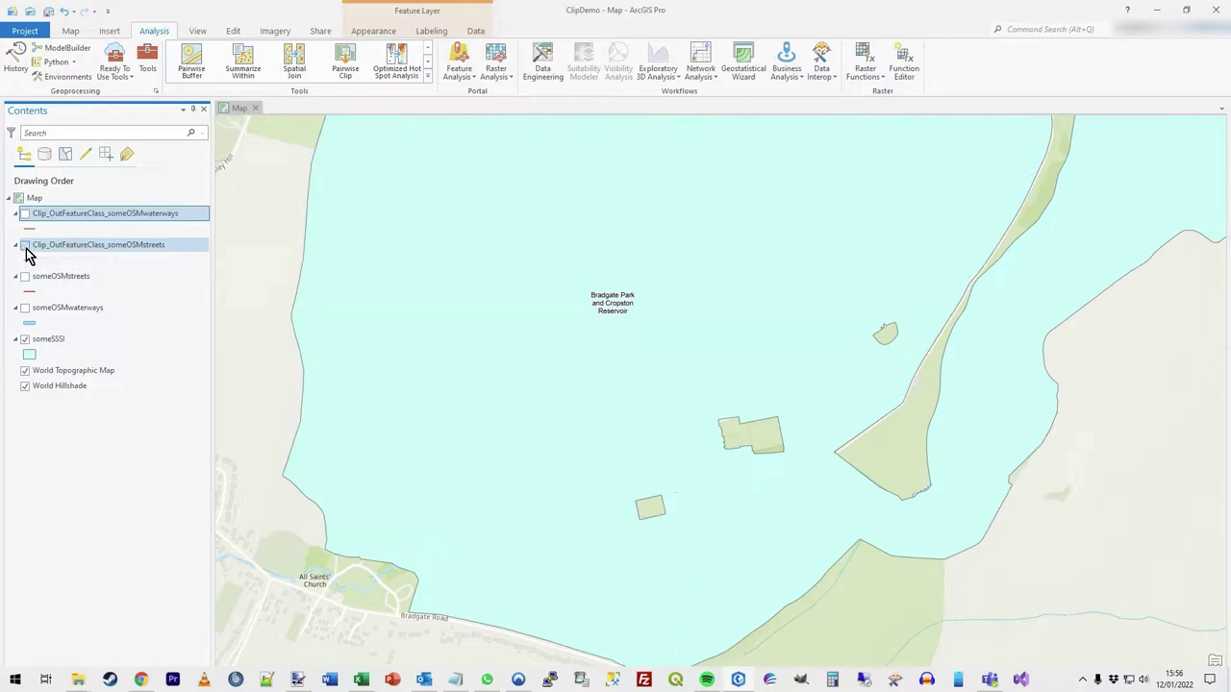
pyautogui.click(24, 214)
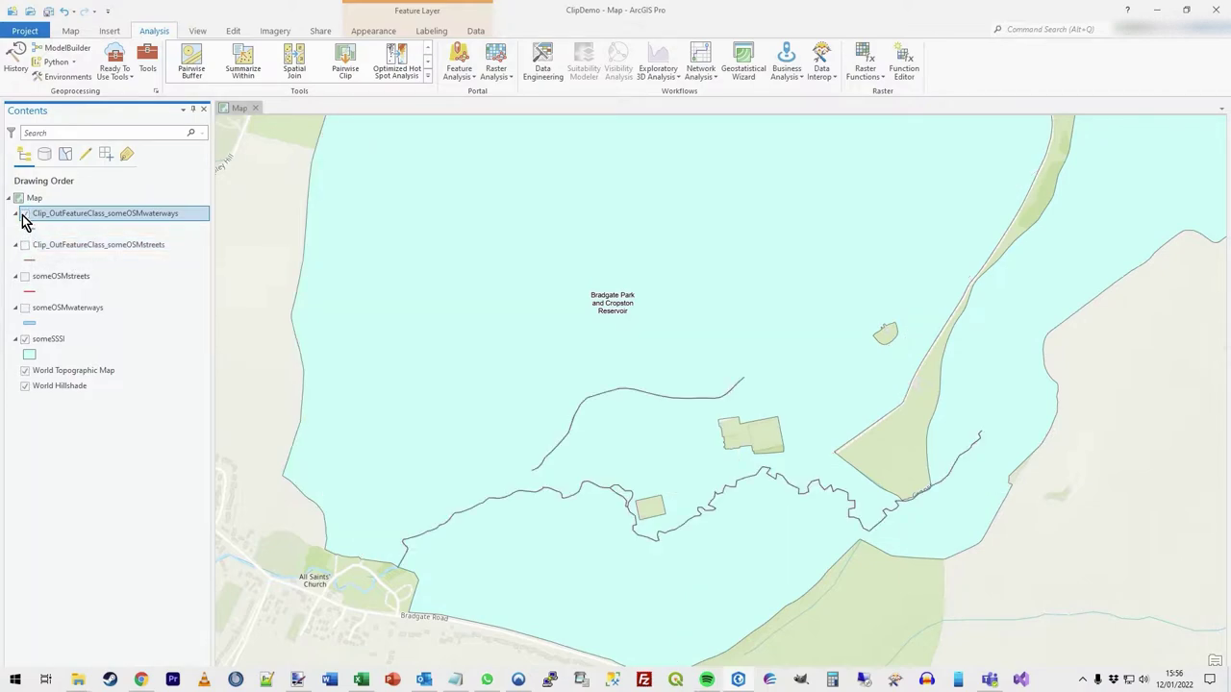
# Show the original someOSMwaterways layer briefly around Bradgate Park to compare it with the clipped waterways, and hide it again.
pyautogui.scroll(-4, 710, 475)
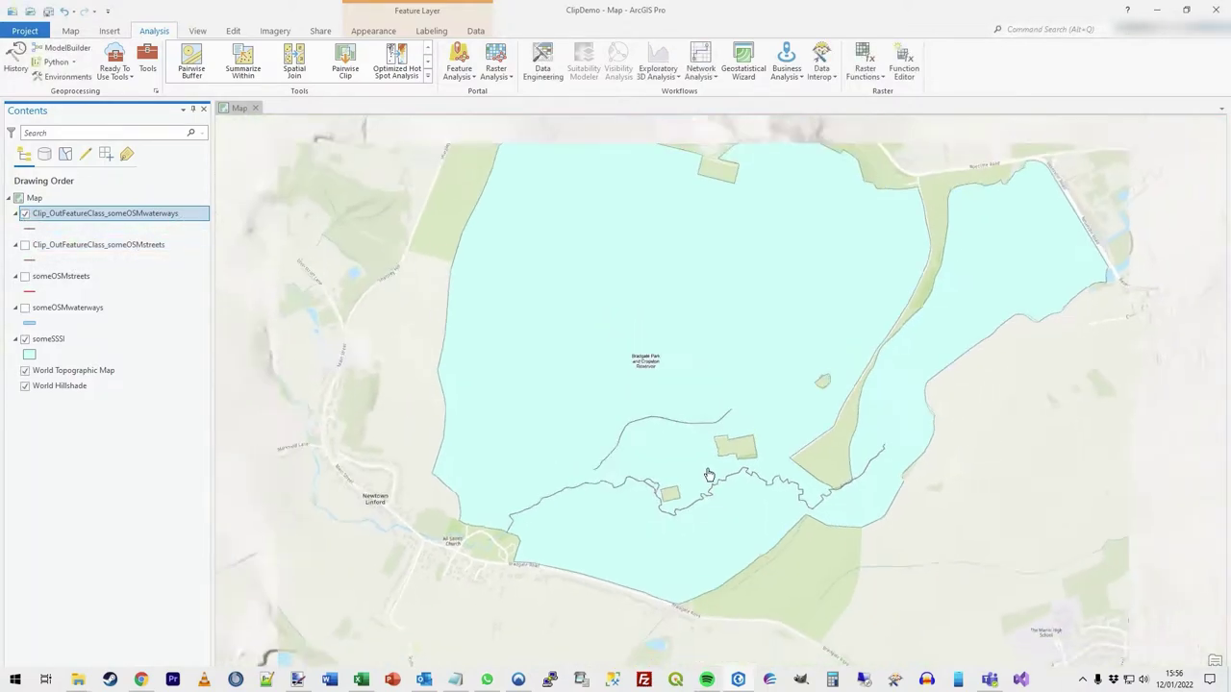
pyautogui.click(25, 308)
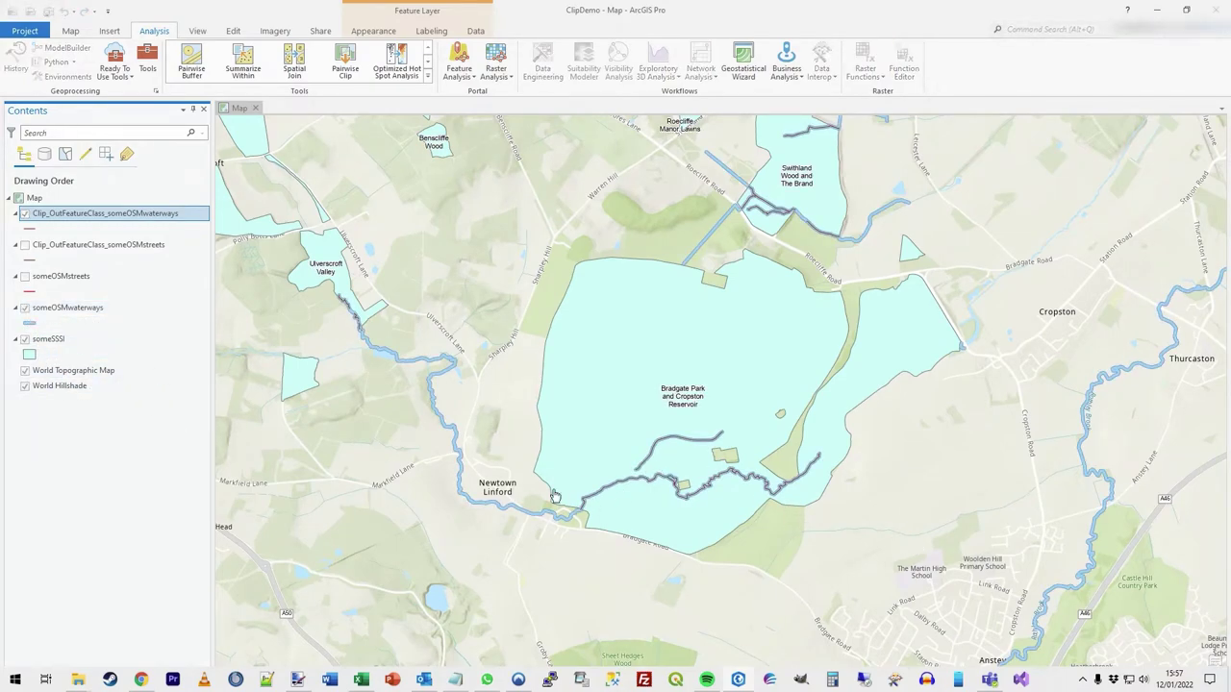
pyautogui.click(25, 308)
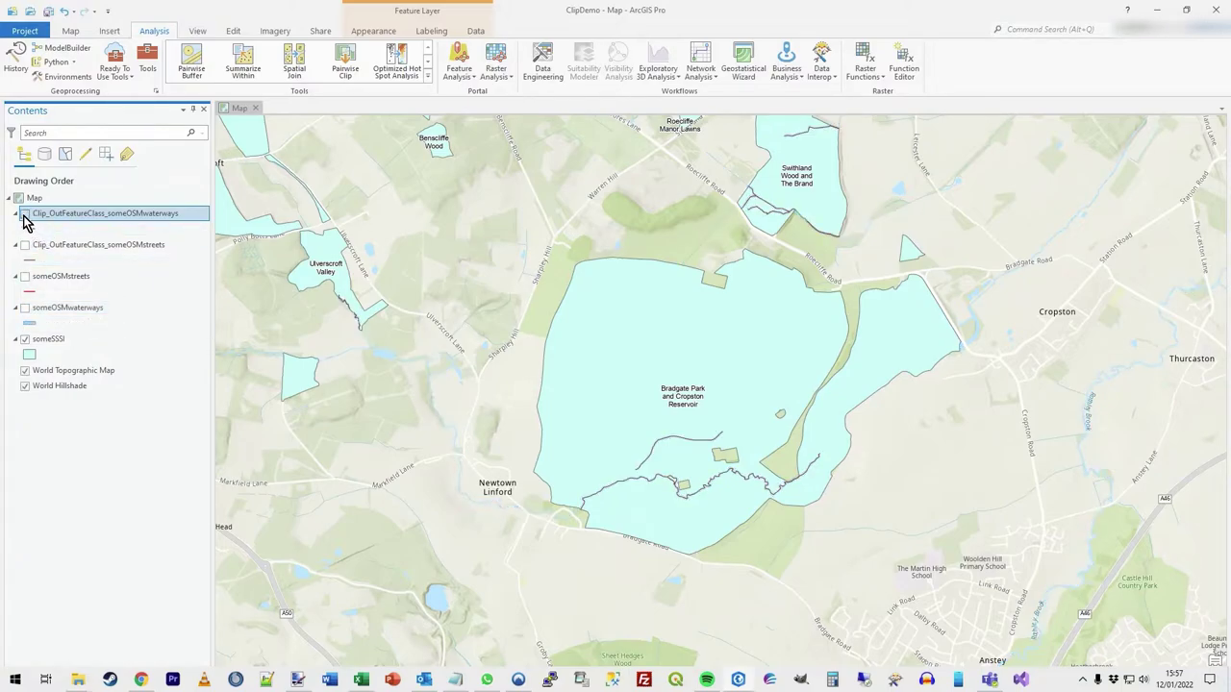
# Hide the clipped waterways and show the clipped streets to inspect them across the SSSI areas.
pyautogui.click(25, 214)
pyautogui.click(25, 244)
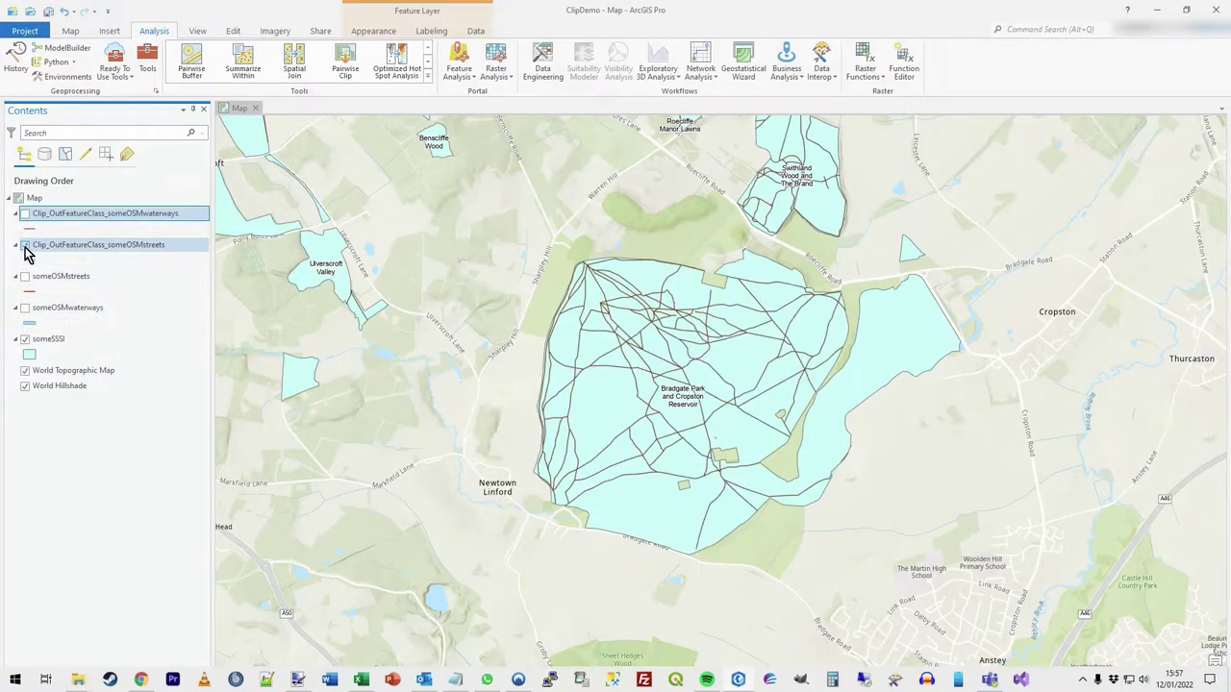
pyautogui.moveTo(830, 381); pyautogui.dragTo(809, 434)
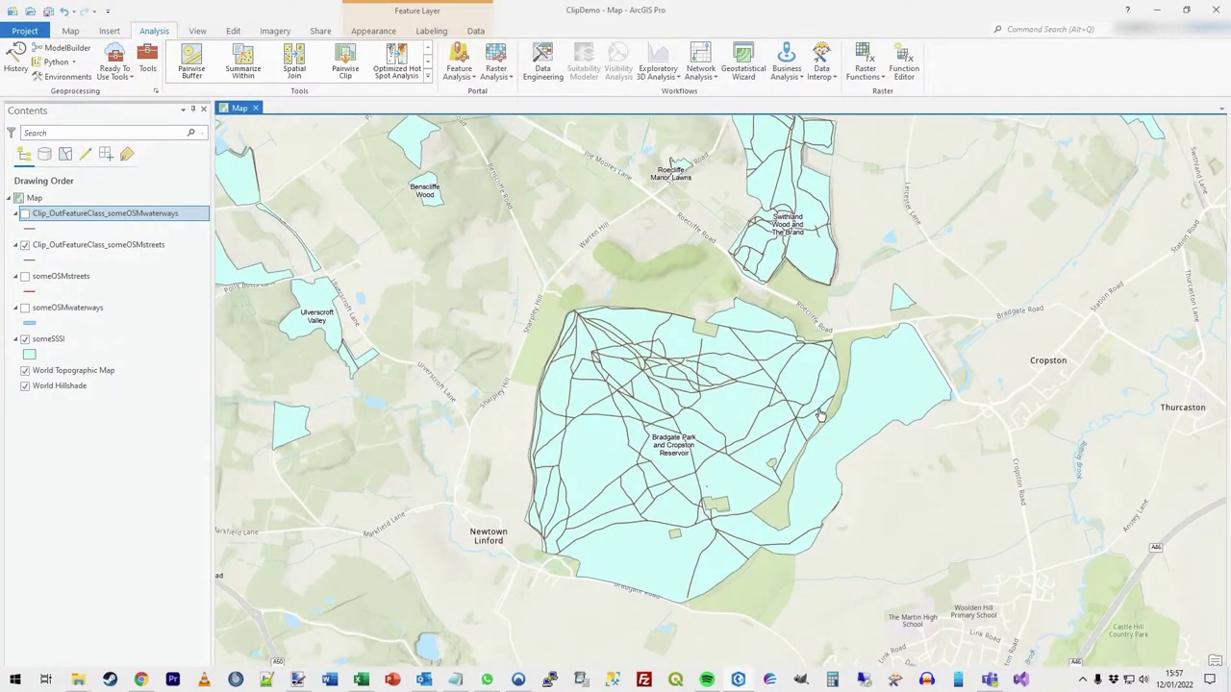
pyautogui.scroll(-2, 784, 437)
pyautogui.scroll(-1, 783, 437)
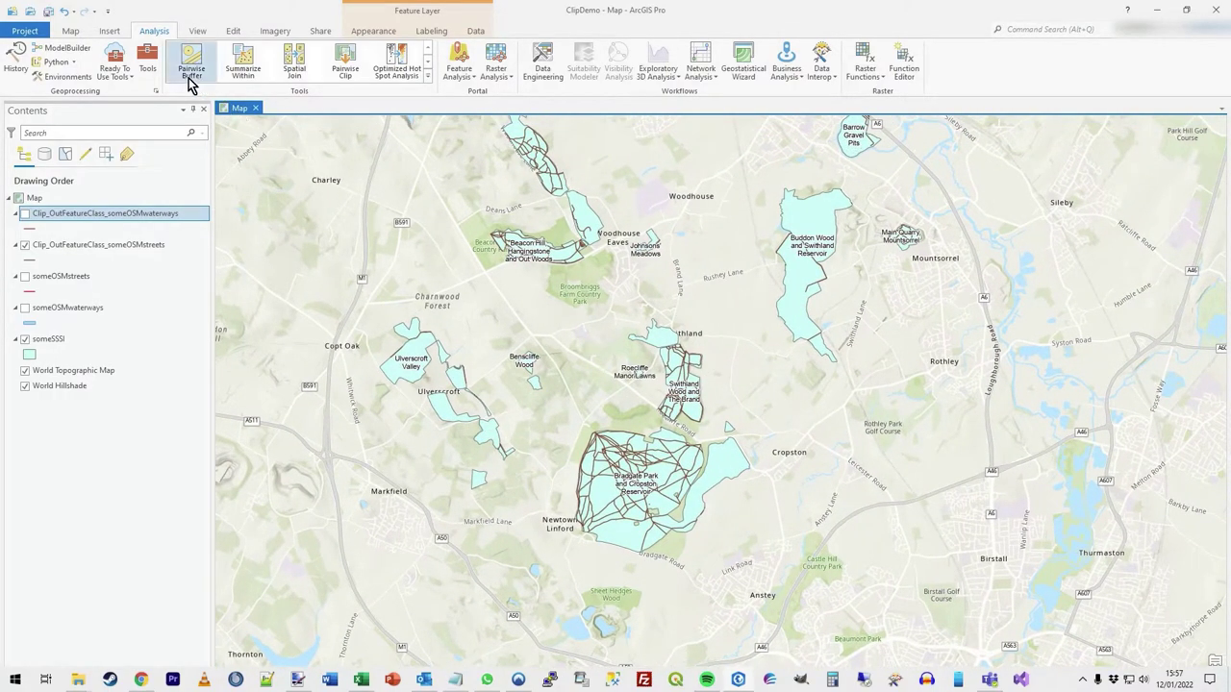
# Open the recently used Multiple Batch Clip tool for editing to examine its model, and close the Geoprocessing pane.
pyautogui.click(148, 64)
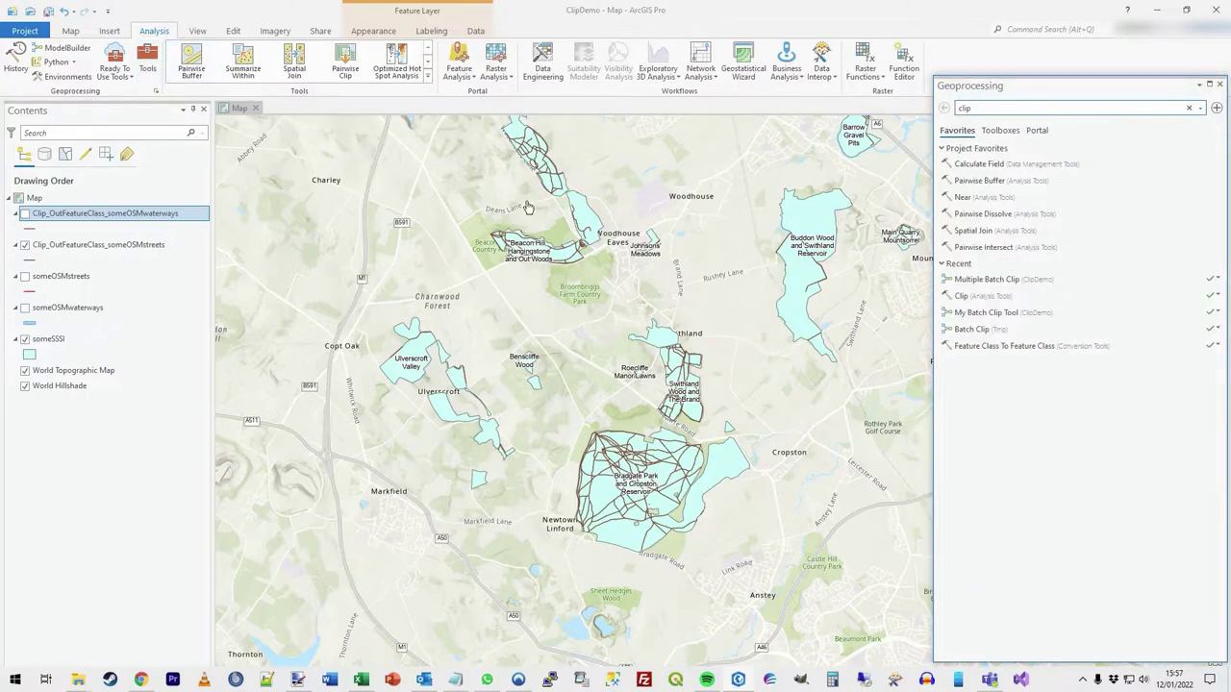
pyautogui.rightClick(1000, 288)
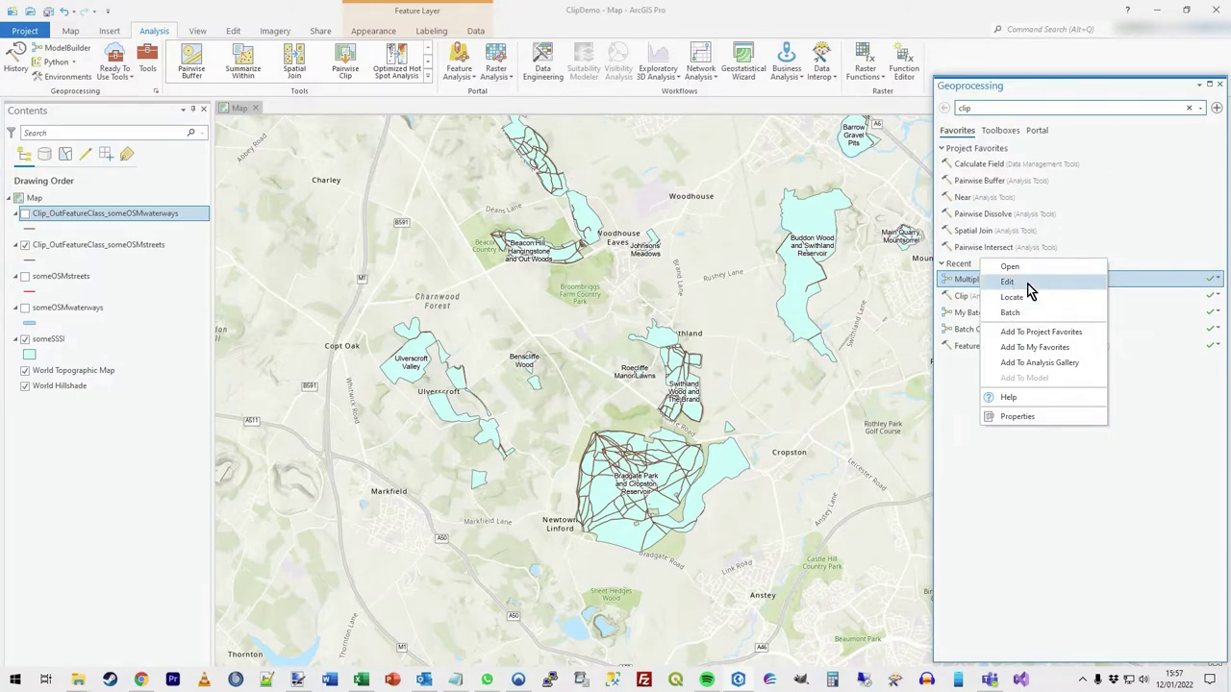
pyautogui.click(1027, 285)
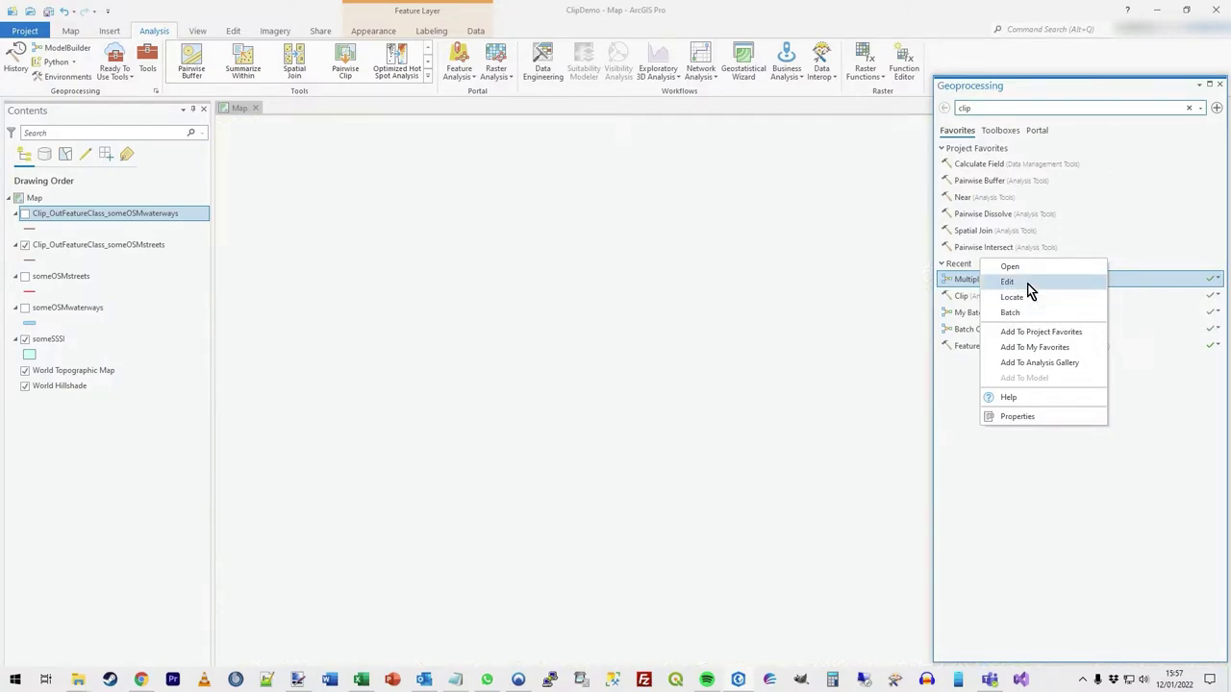
pyautogui.click(1219, 85)
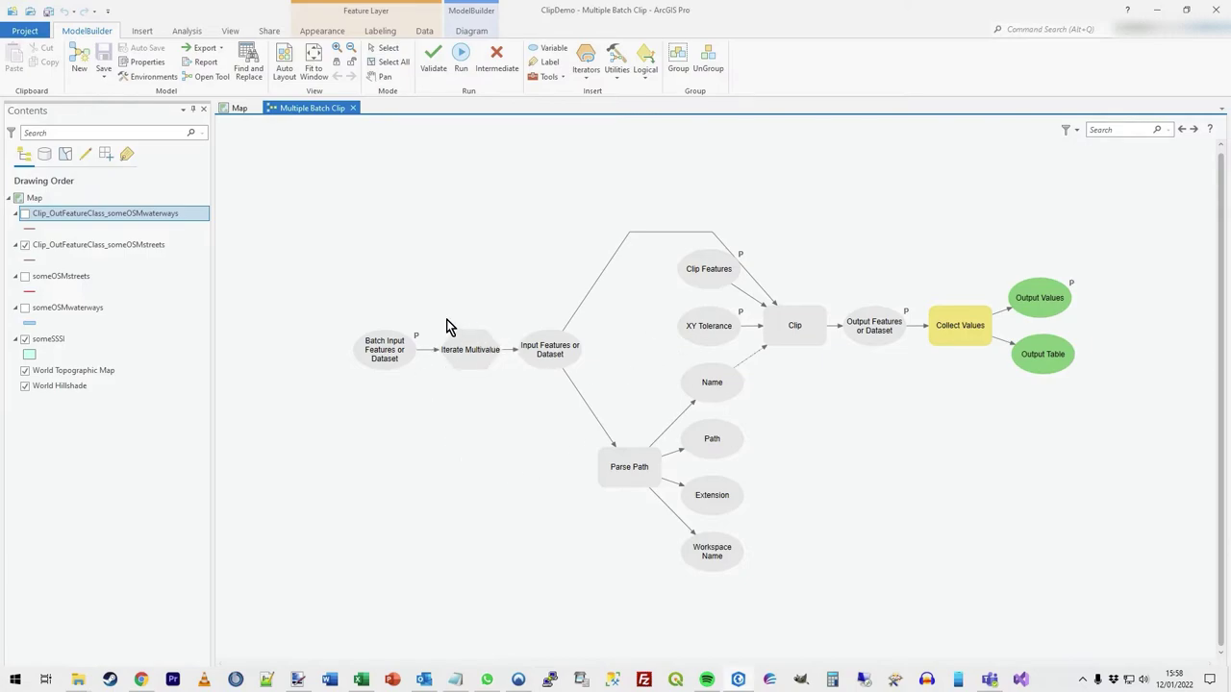
# Return to the map, view the batch setup of the Clip tool in Geoprocessing, and go back to the toolboxes list.
pyautogui.click(231, 108)
pyautogui.moveTo(757, 393); pyautogui.dragTo(791, 420)
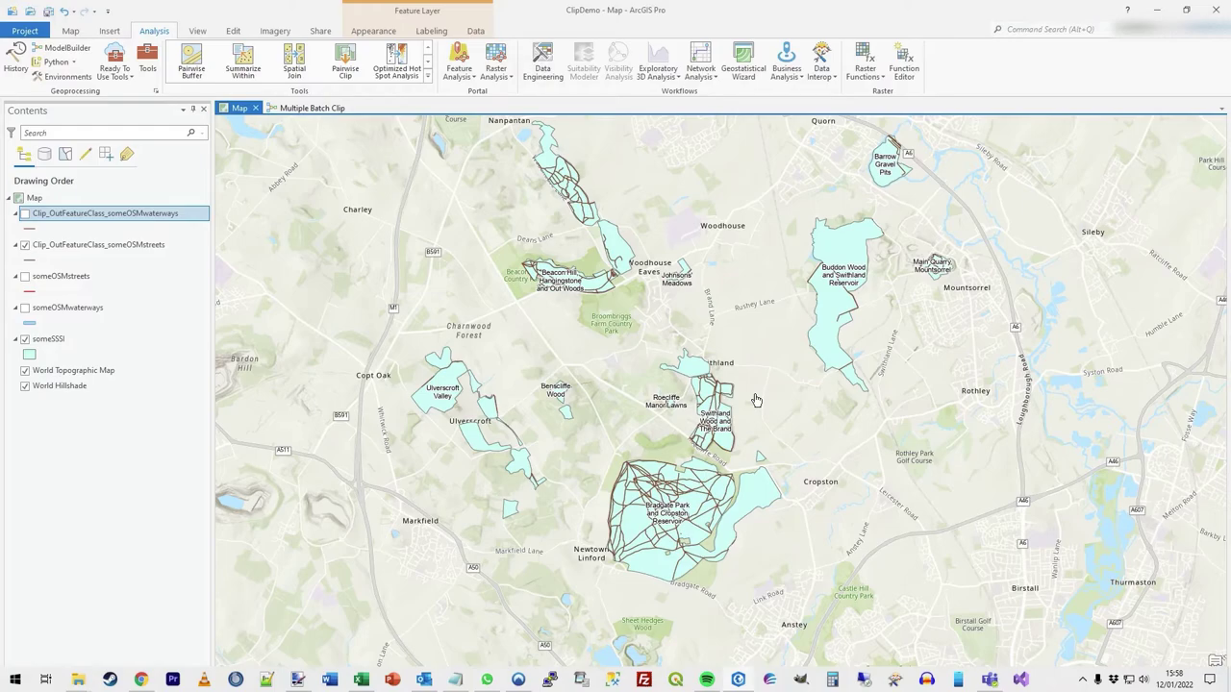
pyautogui.click(147, 63)
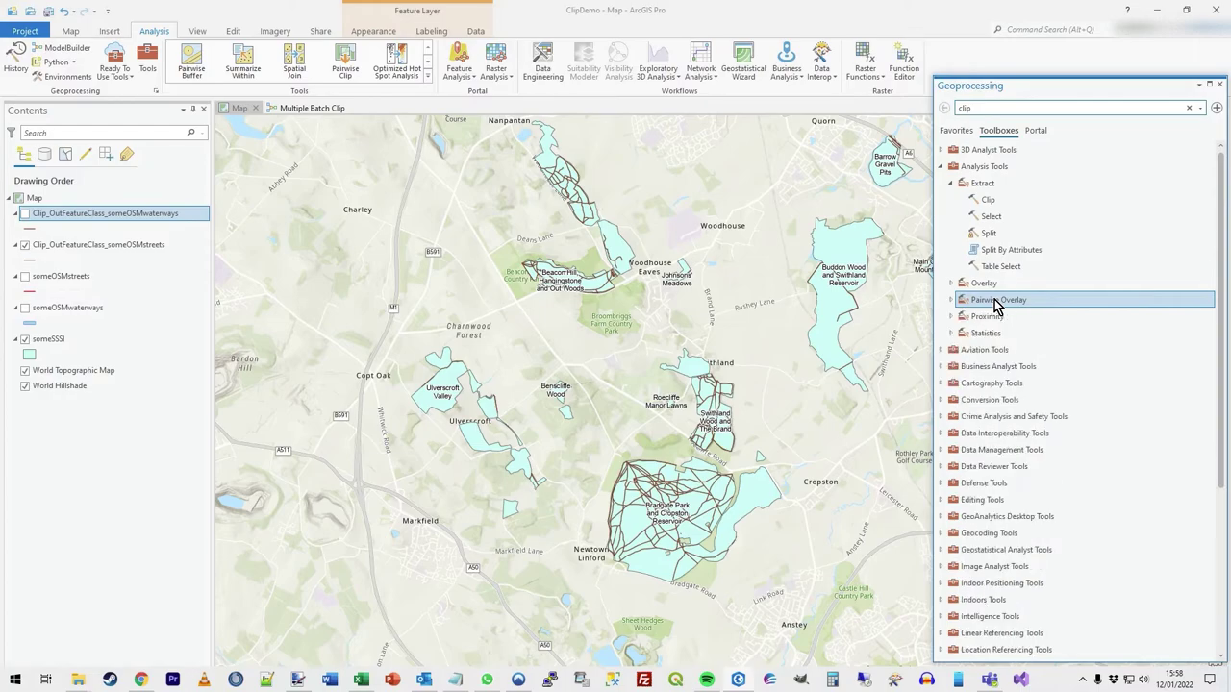
pyautogui.click(1009, 108)
pyautogui.rightClick(1011, 156)
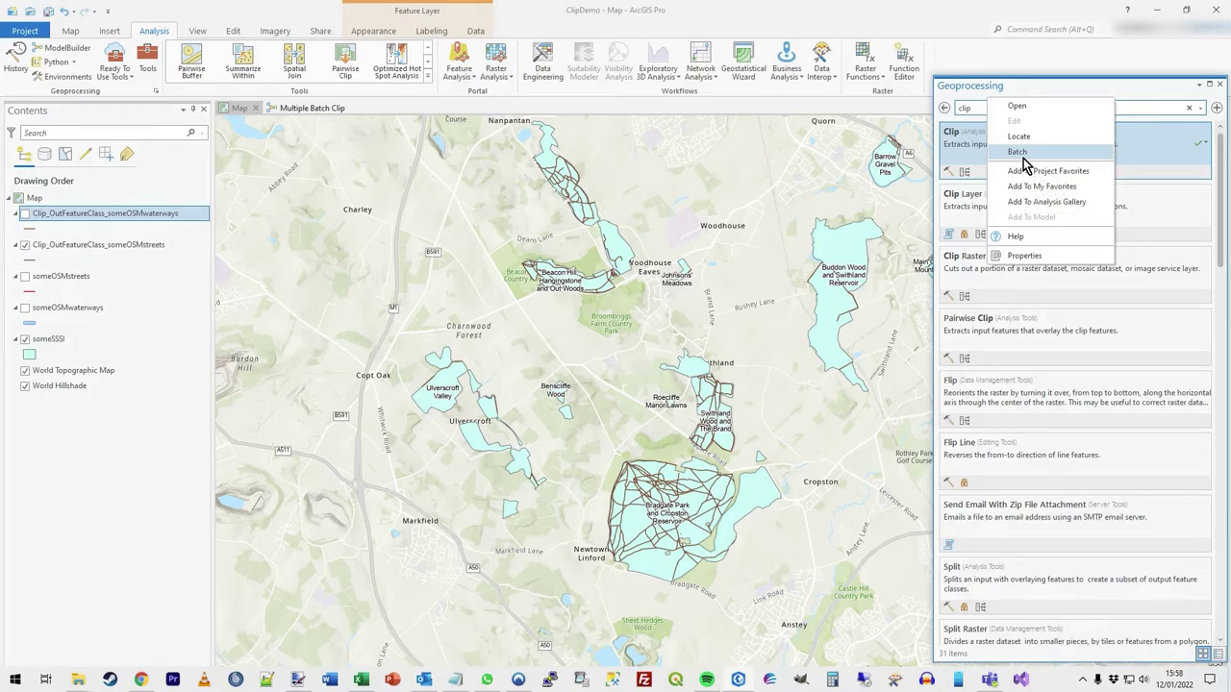
pyautogui.click(1018, 154)
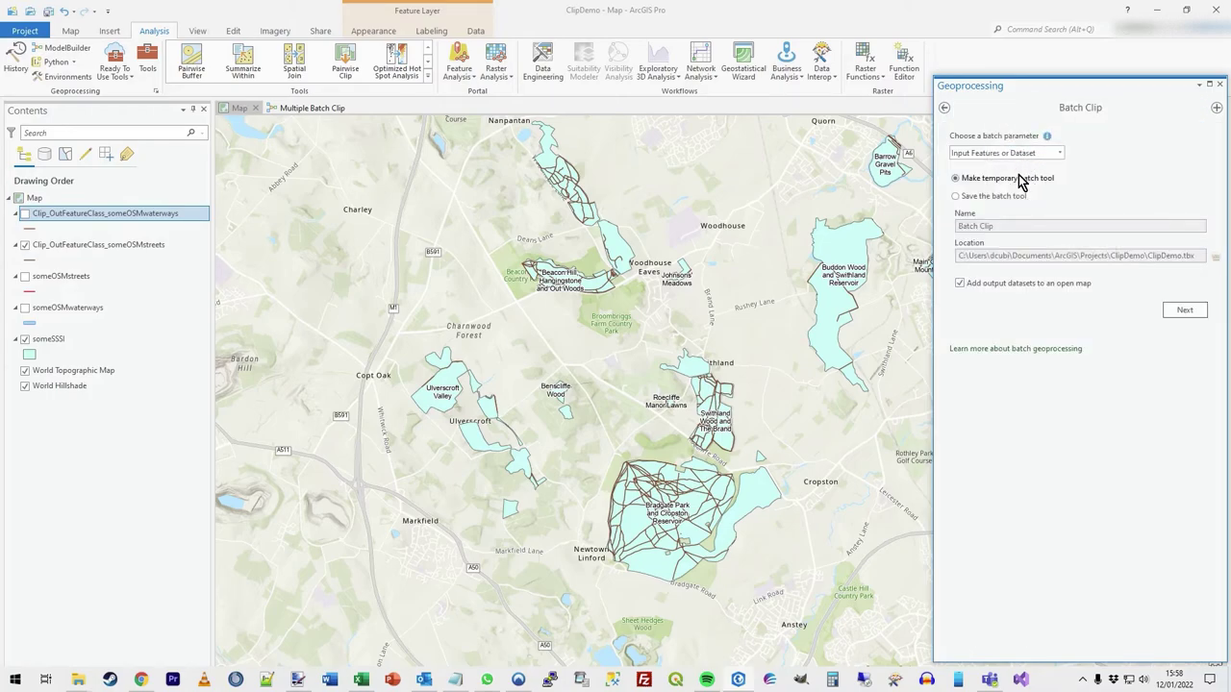
pyautogui.click(944, 107)
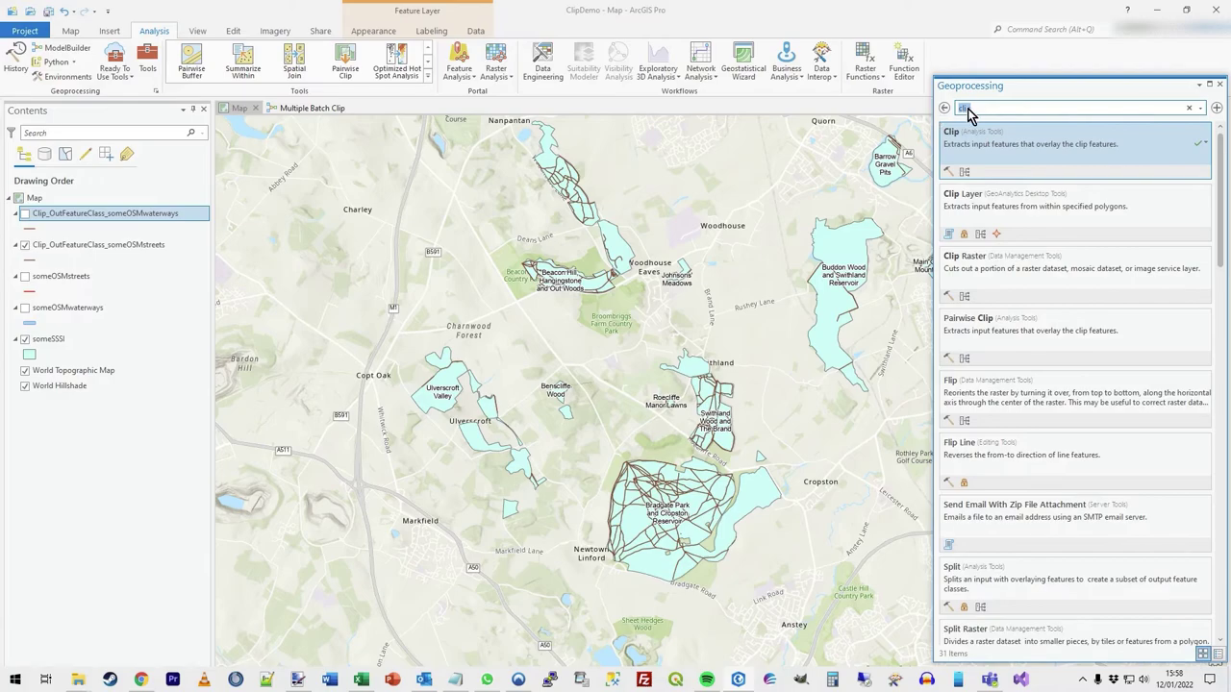
pyautogui.click(944, 109)
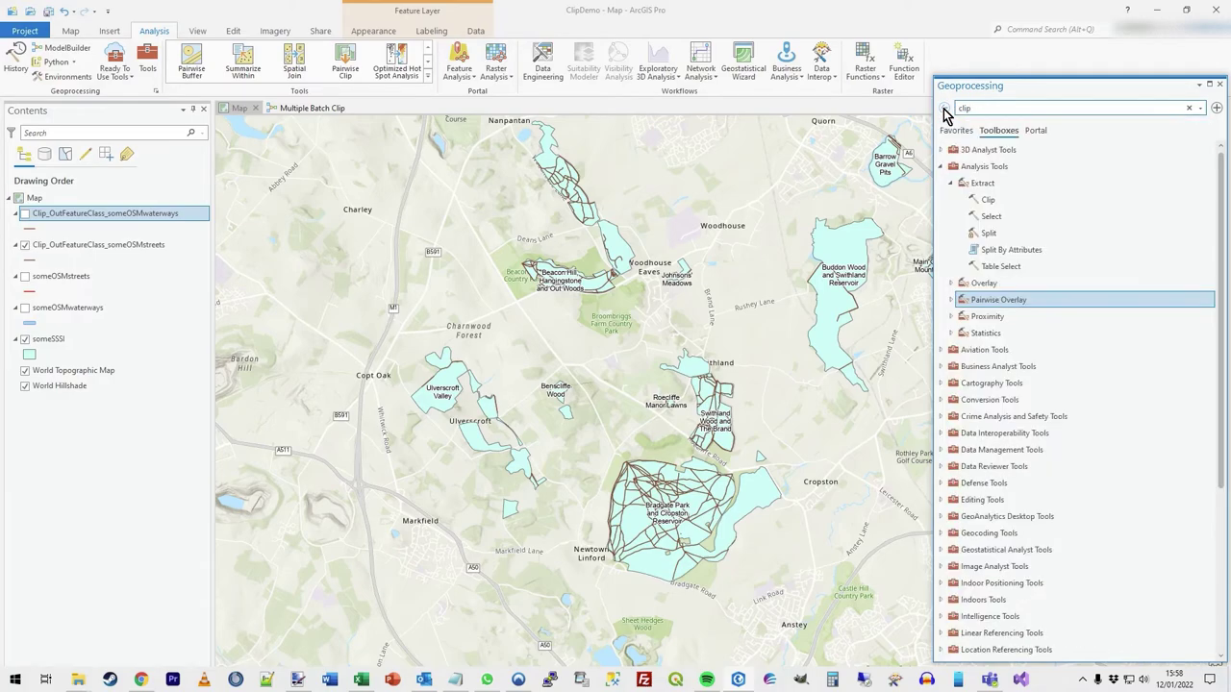
# View the Select tool from the Extract toolset singly, and open its batch setup.
pyautogui.click(996, 219)
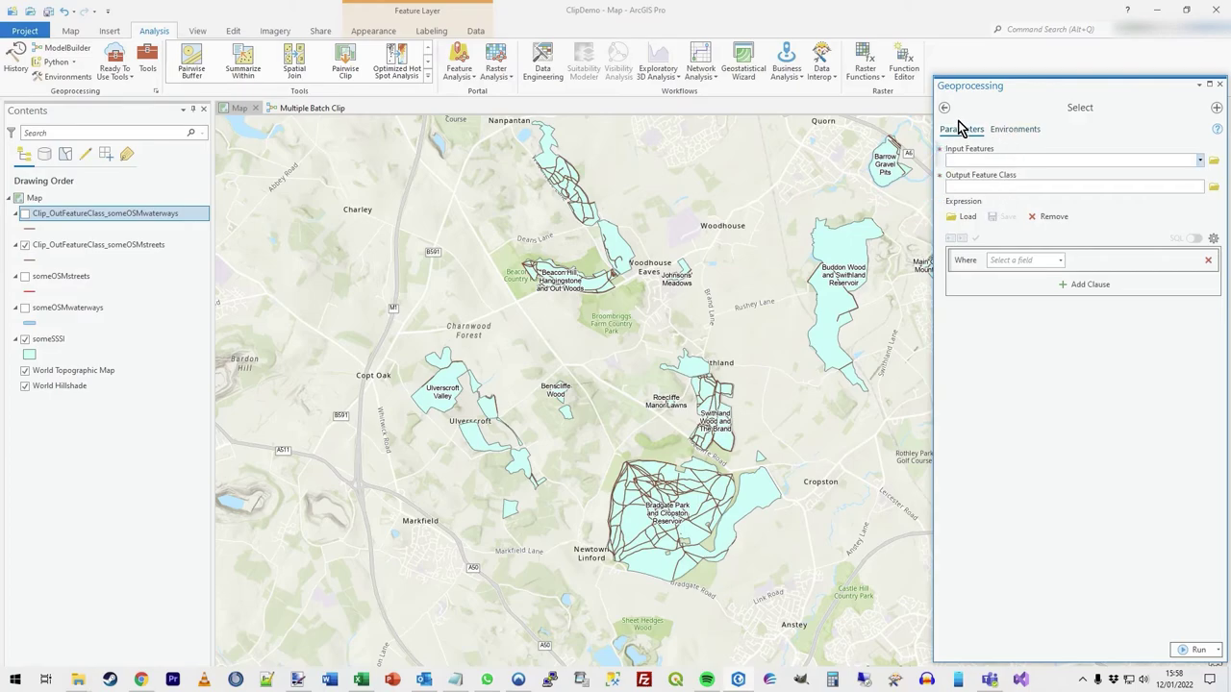
pyautogui.click(944, 108)
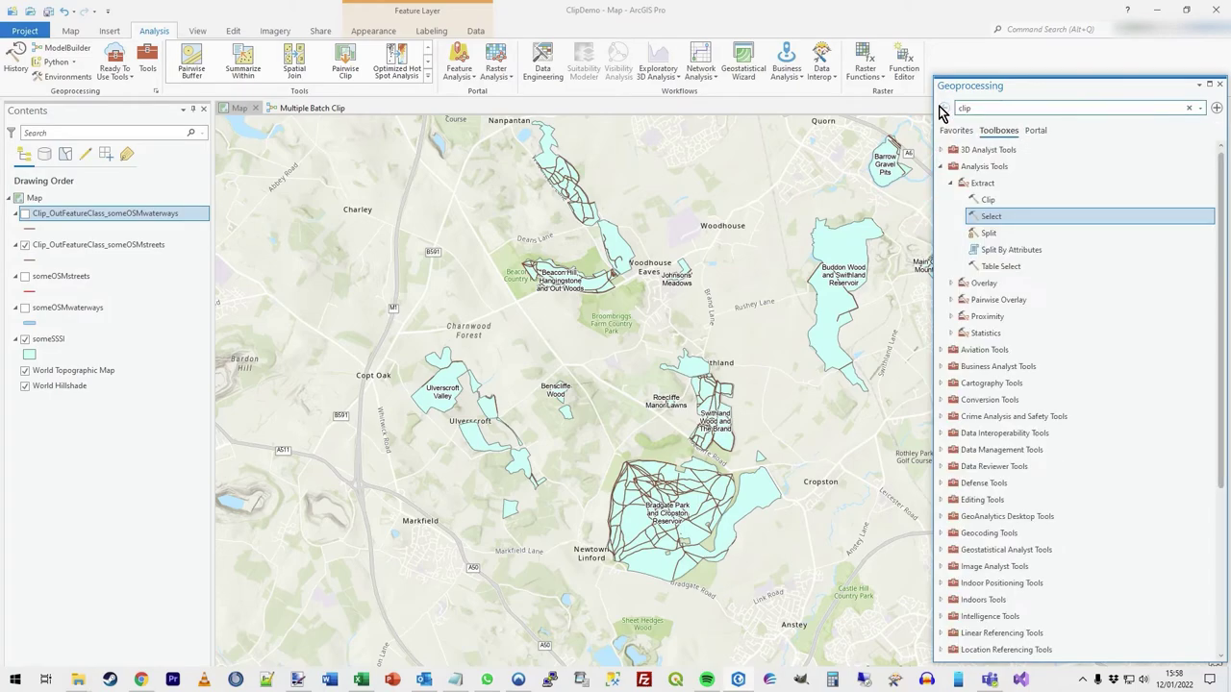
pyautogui.rightClick(985, 216)
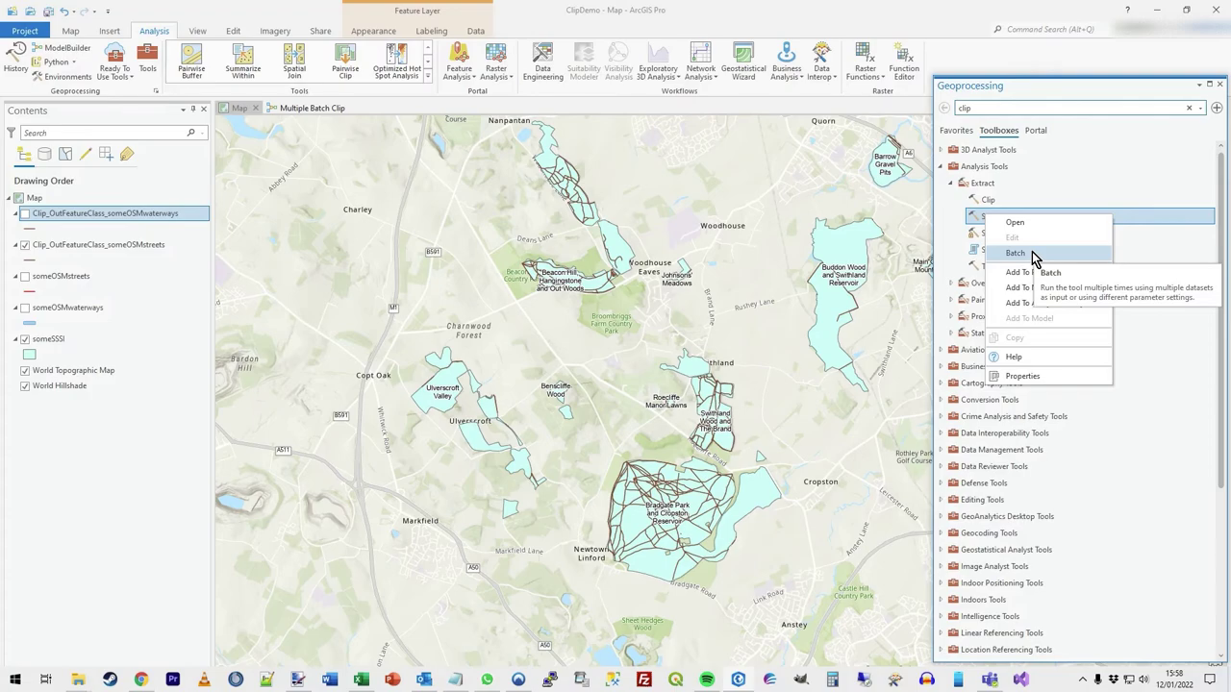
pyautogui.click(1032, 254)
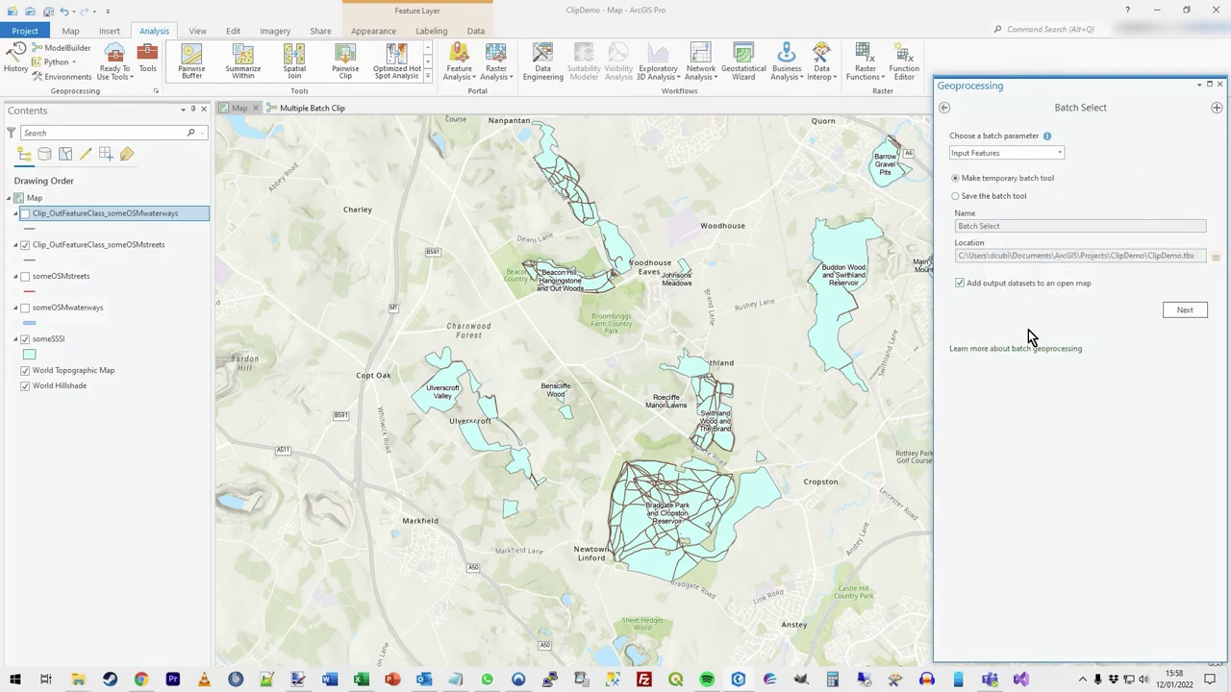